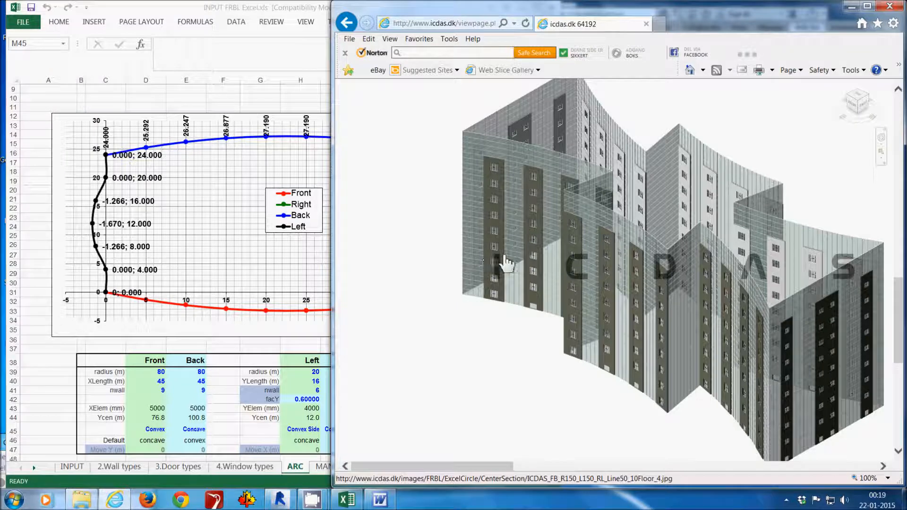
- Review the ICDAS parametric building examples and the Geometry model page down to its video tutorials
{"action": "scroll", "coordinate": [387, 250], "scroll_direction": "up", "scroll_amount": 5}
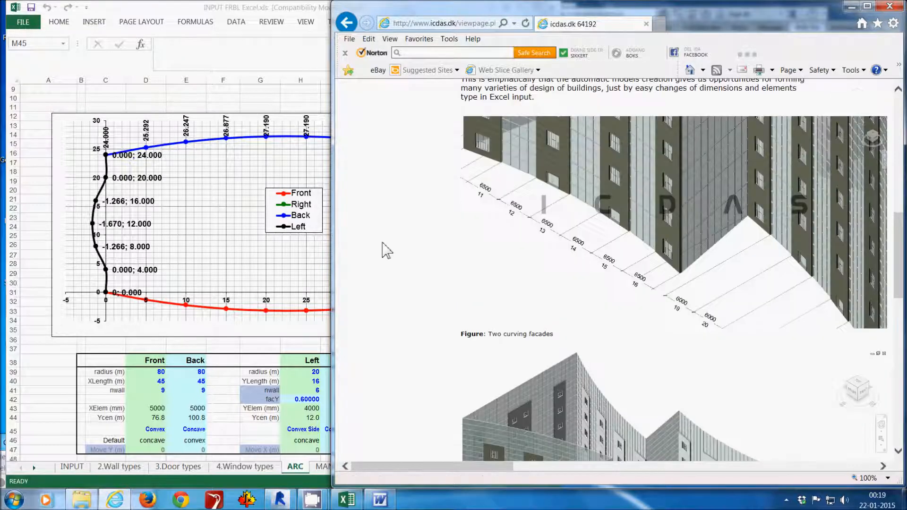
{"action": "scroll", "coordinate": [386, 251], "scroll_direction": "up", "scroll_amount": 5}
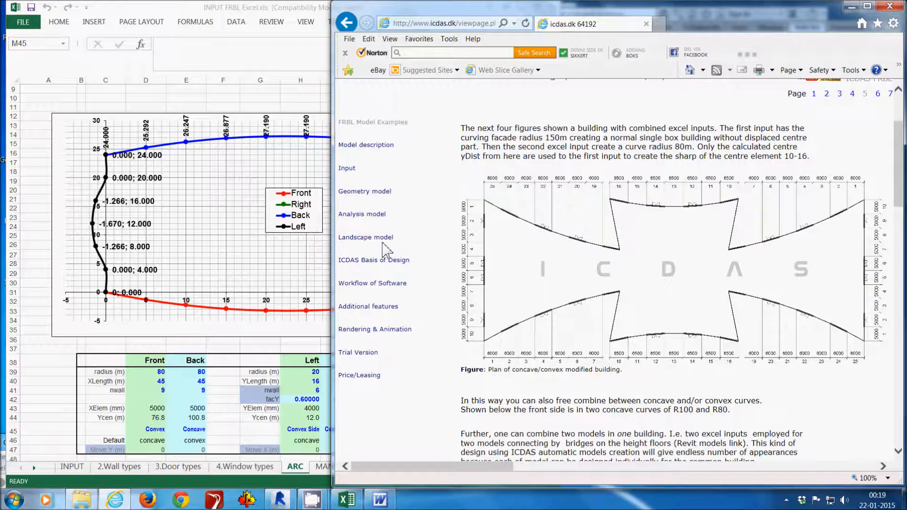
{"action": "scroll", "coordinate": [468, 225], "scroll_direction": "up", "scroll_amount": 3}
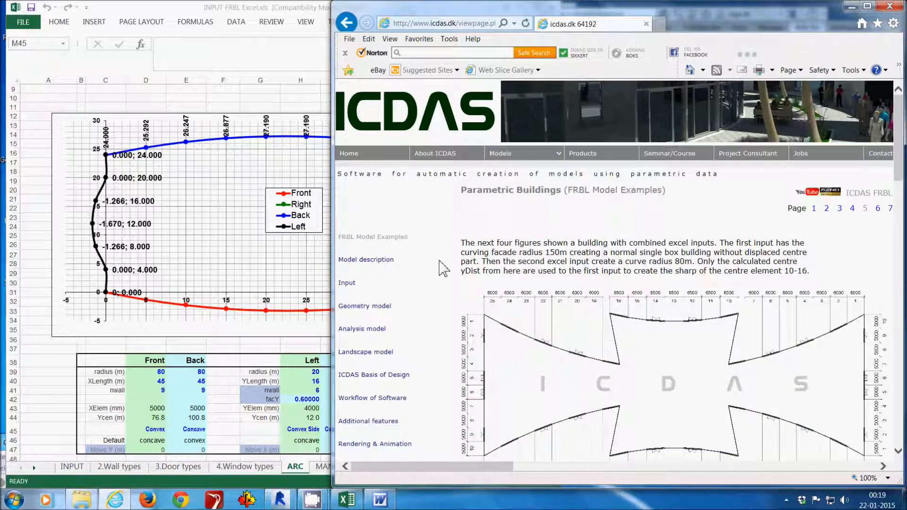
{"action": "left_click", "coordinate": [379, 307]}
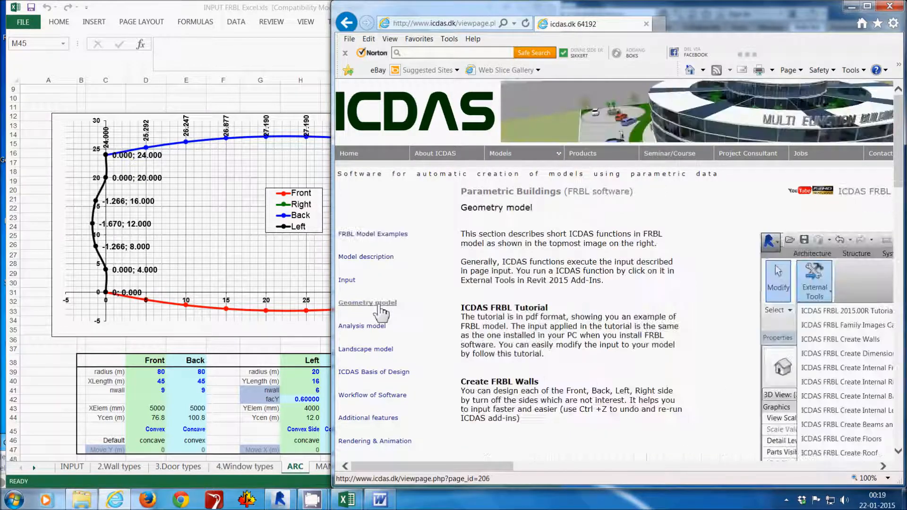
{"action": "scroll", "coordinate": [444, 312], "scroll_direction": "down", "scroll_amount": 1}
{"action": "scroll", "coordinate": [448, 319], "scroll_direction": "down", "scroll_amount": 10}
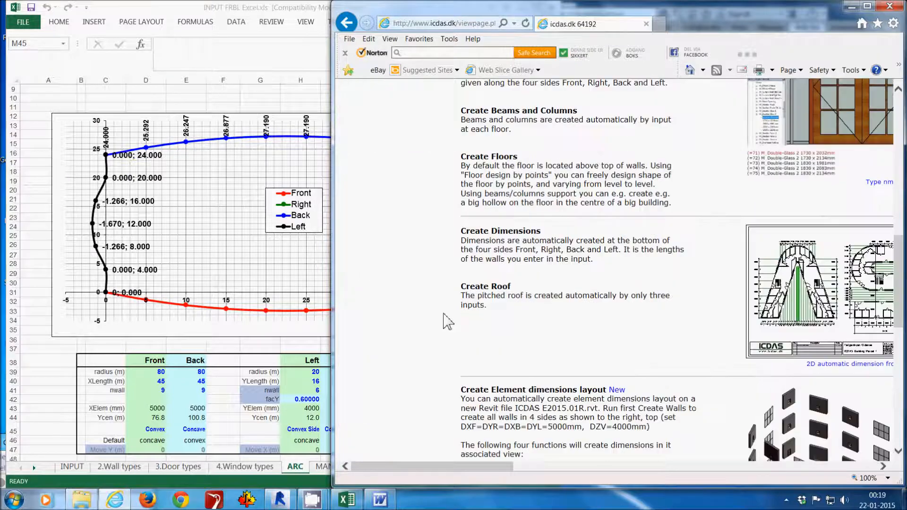
{"action": "scroll", "coordinate": [447, 322], "scroll_direction": "down", "scroll_amount": 10}
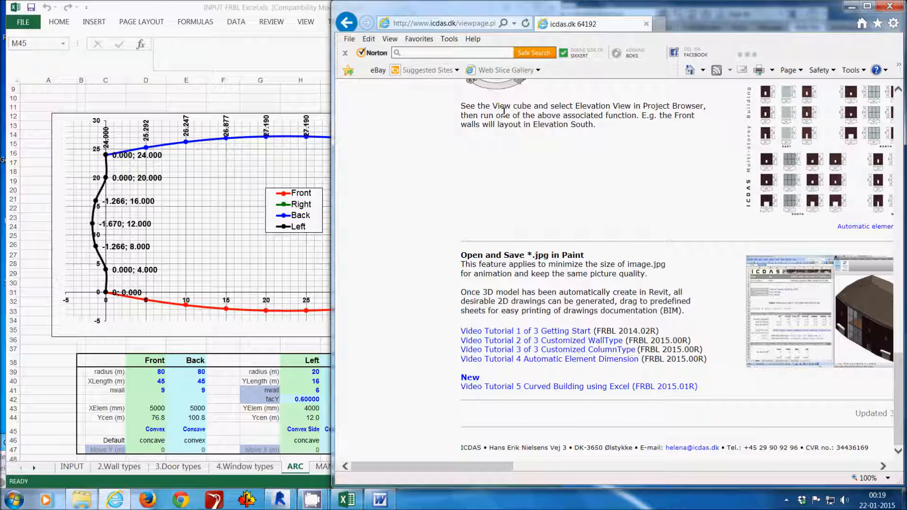
{"action": "left_click", "coordinate": [853, 7]}
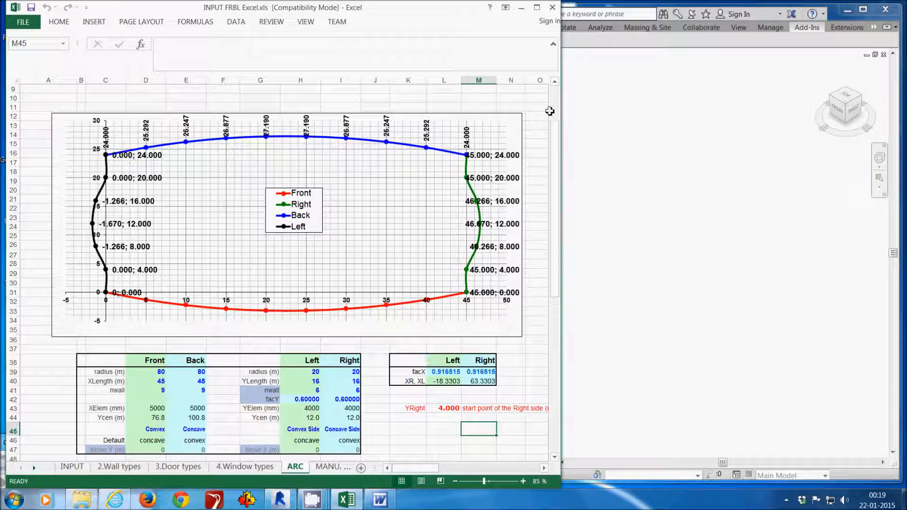
- Switch to Revit, generate the building walls with ICDAS FRBL Create Walls, and fit the whole model in view
{"action": "left_click", "coordinate": [732, 50]}
{"action": "left_click", "coordinate": [806, 27]}
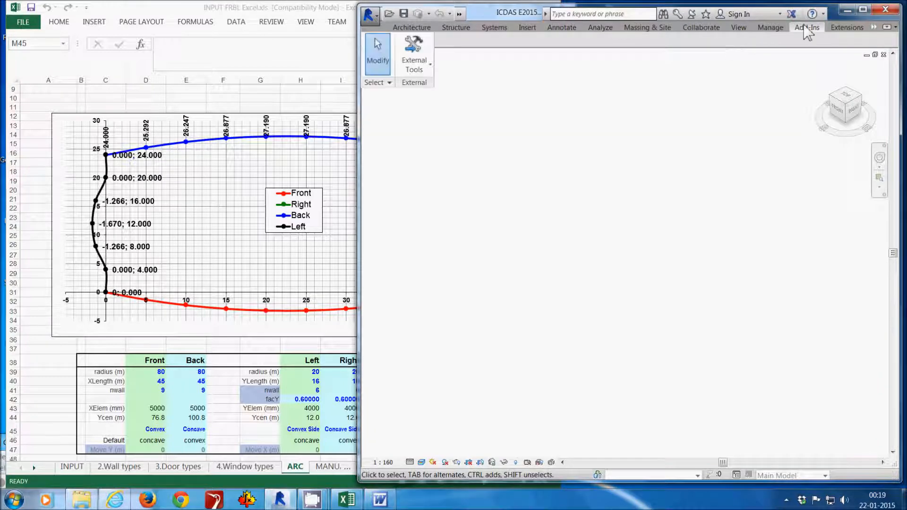
{"action": "left_click", "coordinate": [414, 57]}
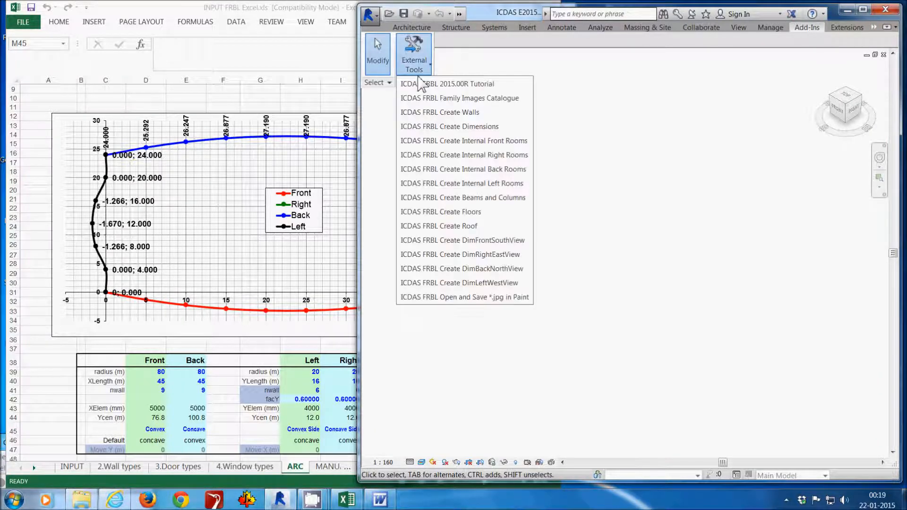
{"action": "left_click", "coordinate": [437, 113]}
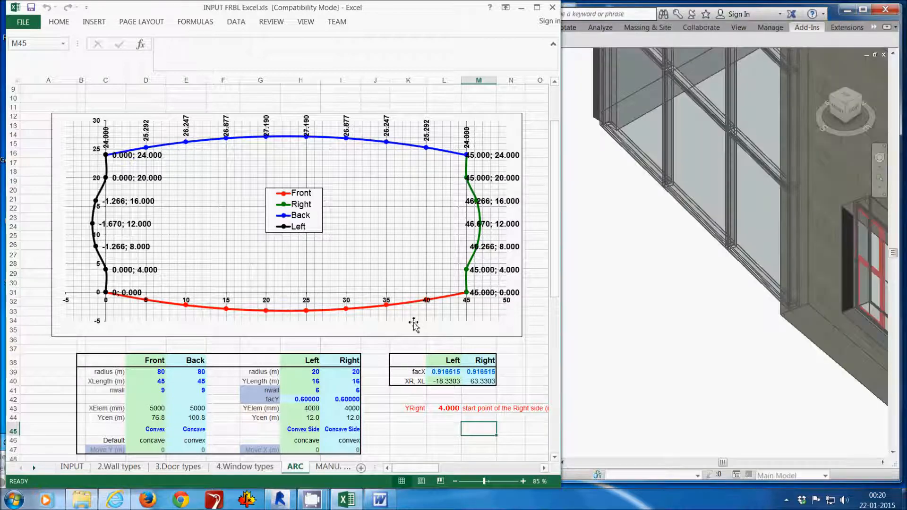
{"action": "left_click", "coordinate": [596, 311]}
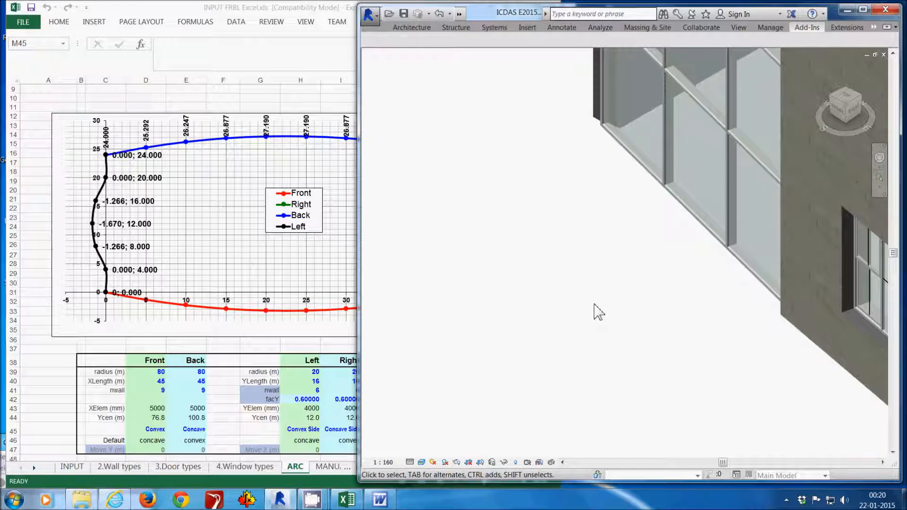
{"action": "middle_click", "coordinate": [595, 305]}
{"action": "middle_click", "coordinate": [595, 304]}
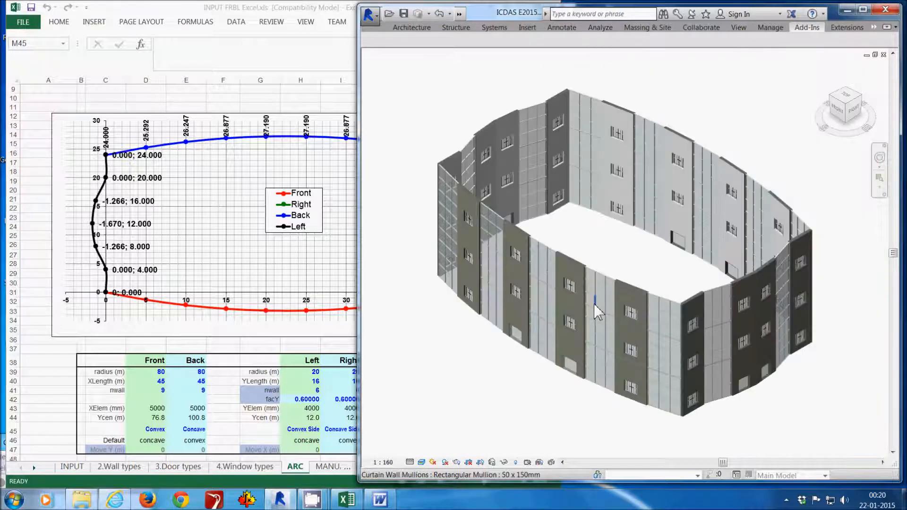
- Show the building from the top and dimension its four sides with ICDAS FRBL Create Dimensions
{"action": "left_click", "coordinate": [847, 98]}
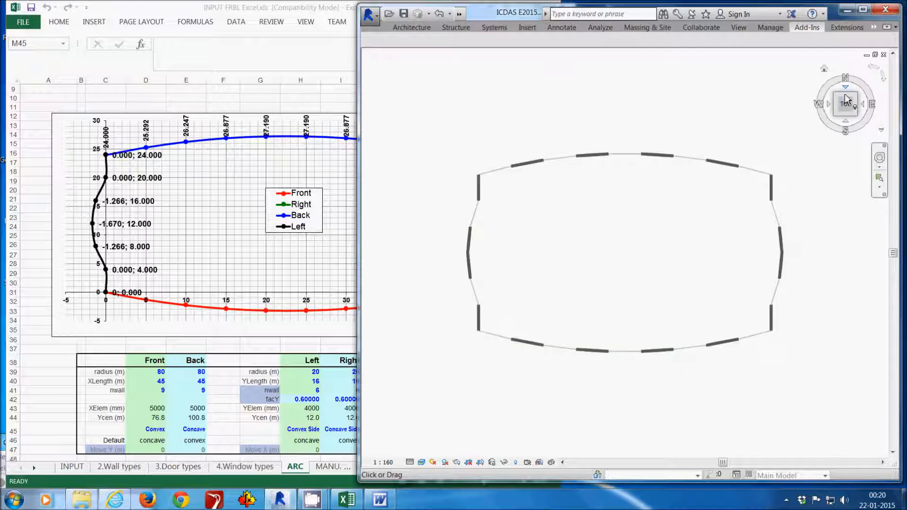
{"action": "left_click", "coordinate": [808, 29]}
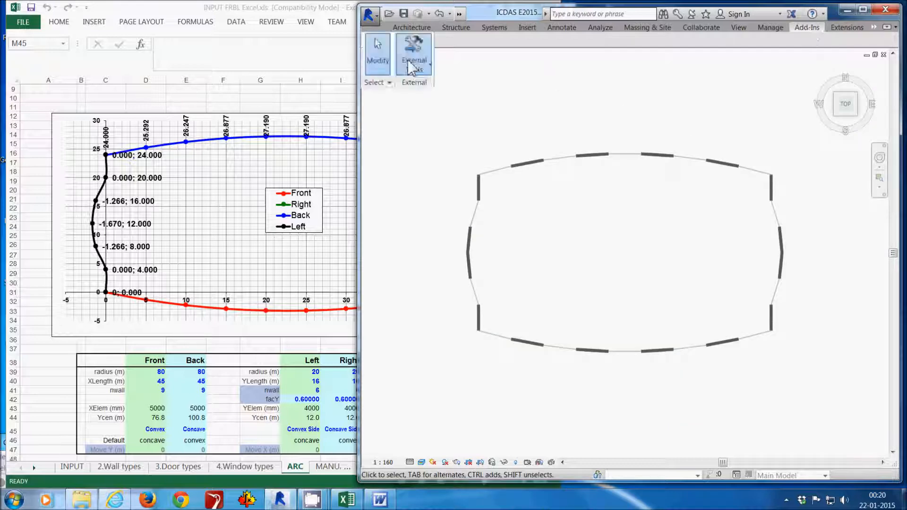
{"action": "left_click", "coordinate": [412, 66]}
{"action": "left_click", "coordinate": [444, 126]}
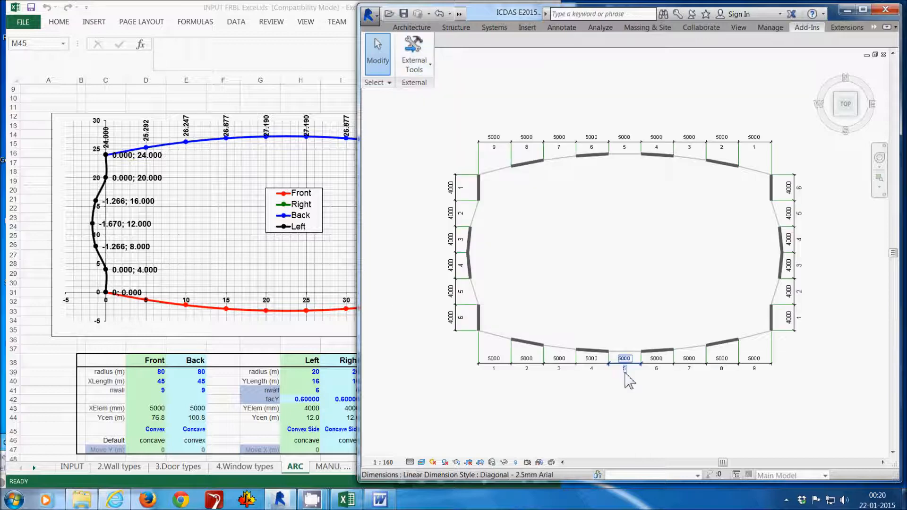
{"action": "scroll", "coordinate": [628, 380], "scroll_direction": "up", "scroll_amount": 2}
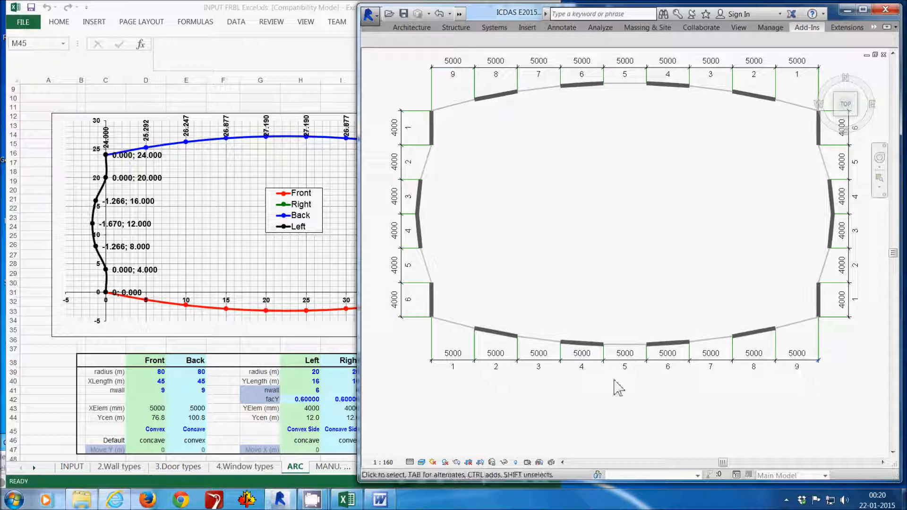
- Switch to the Excel ARC sheet and set the Front side's XLength to 55 m and nwall to 11
{"action": "left_click", "coordinate": [170, 21]}
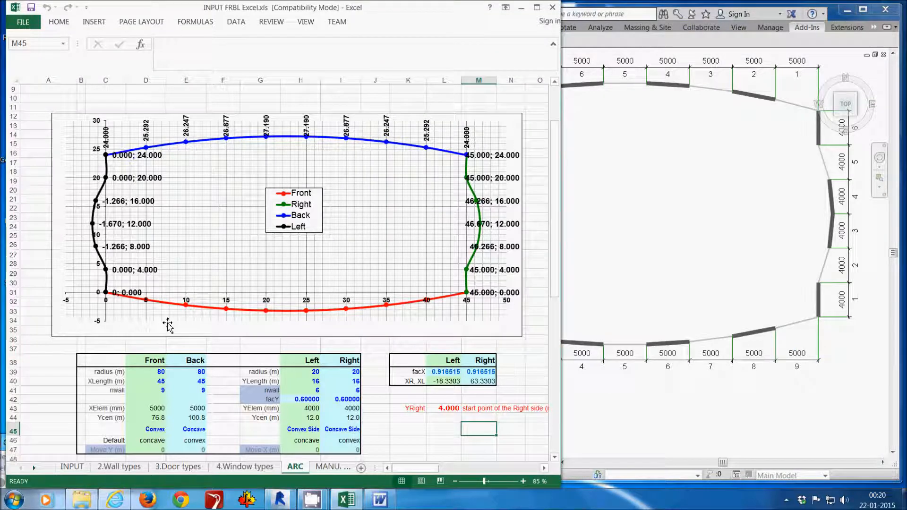
{"action": "left_click", "coordinate": [164, 391]}
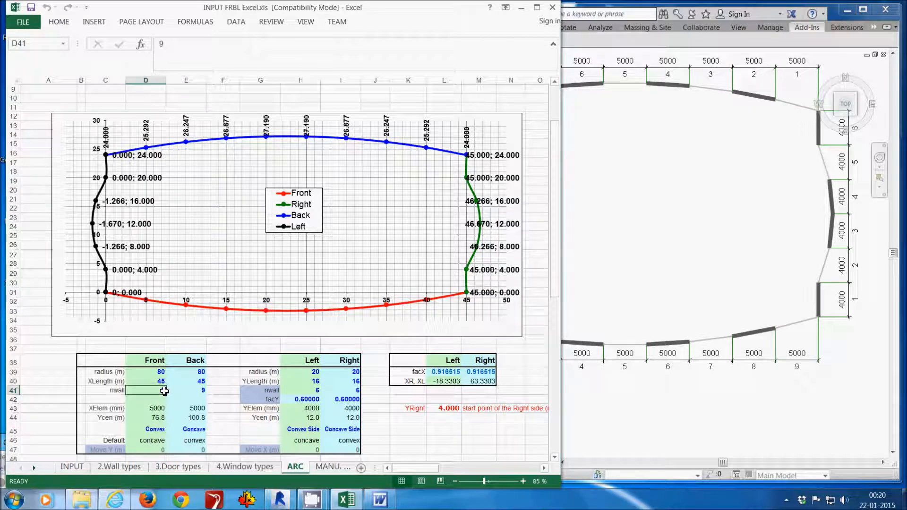
{"action": "left_click", "coordinate": [164, 409]}
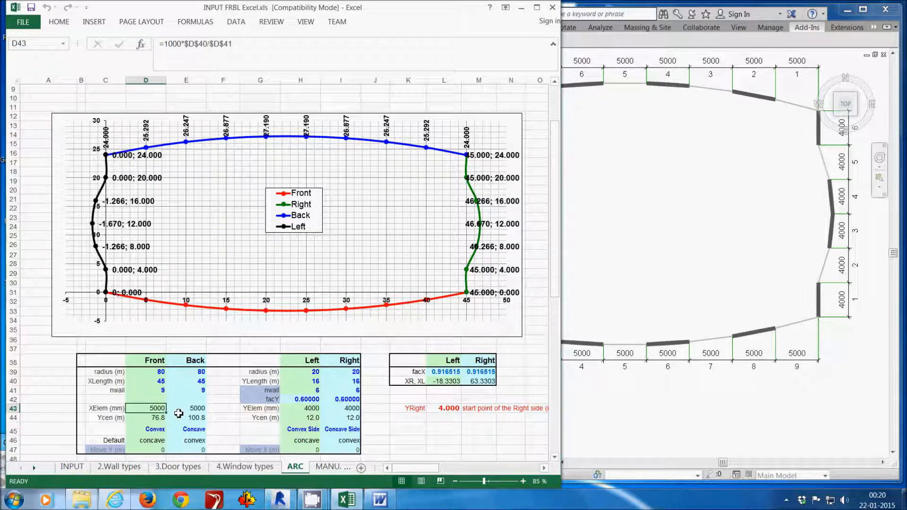
{"action": "left_click", "coordinate": [160, 382]}
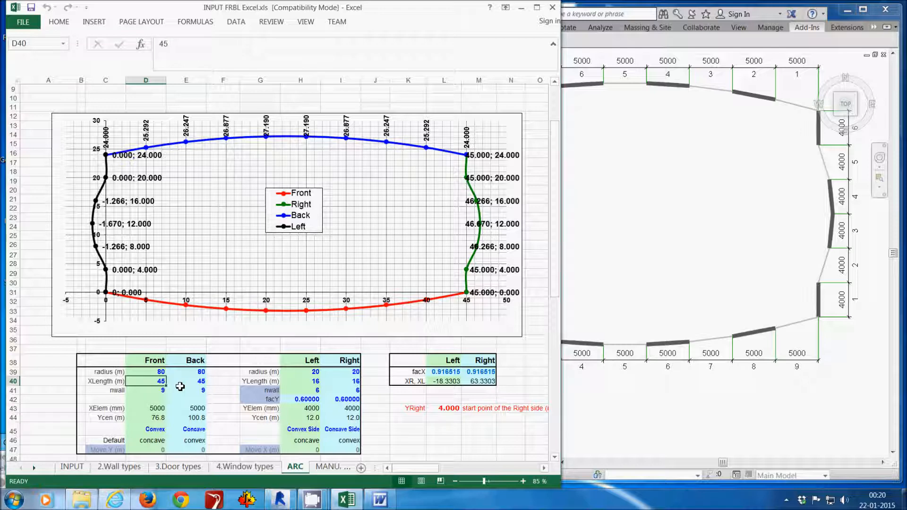
{"action": "type", "text": "55"}
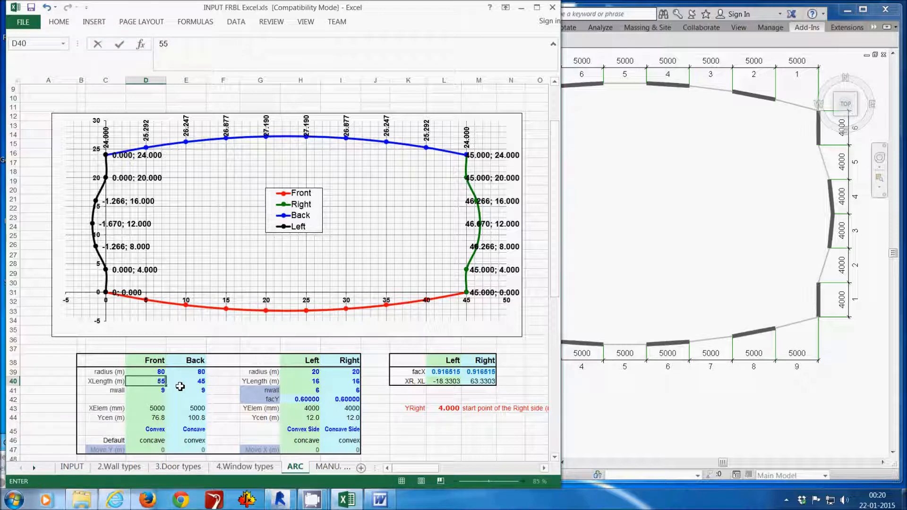
{"action": "key", "text": "Return"}
{"action": "type", "text": "11"}
- Set the Back side's XLength to 55 m and nwall to 11
{"action": "left_click", "coordinate": [180, 386]}
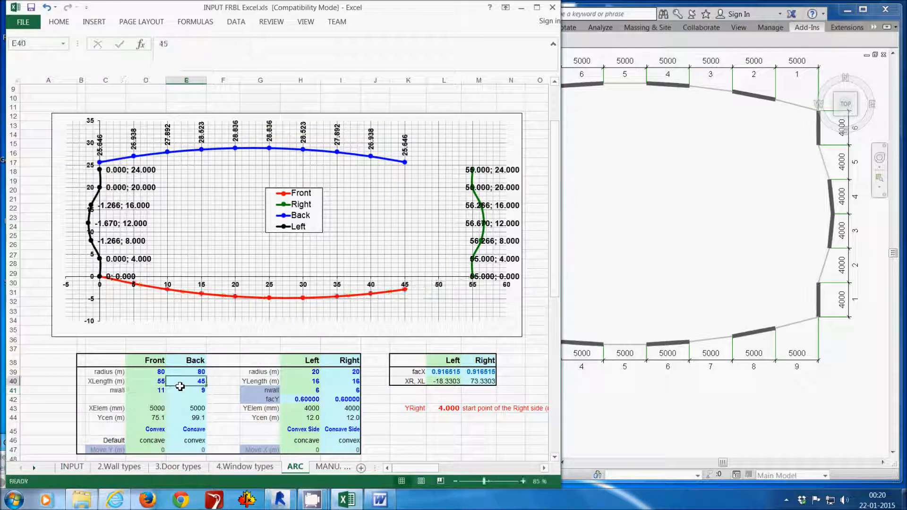
{"action": "type", "text": "5"}
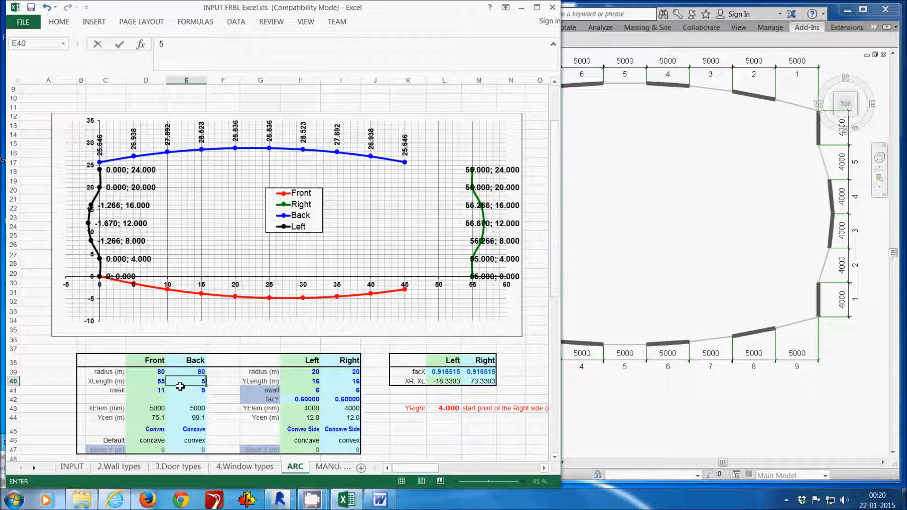
{"action": "type", "text": "5"}
{"action": "key", "text": "Return"}
{"action": "type", "text": "11"}
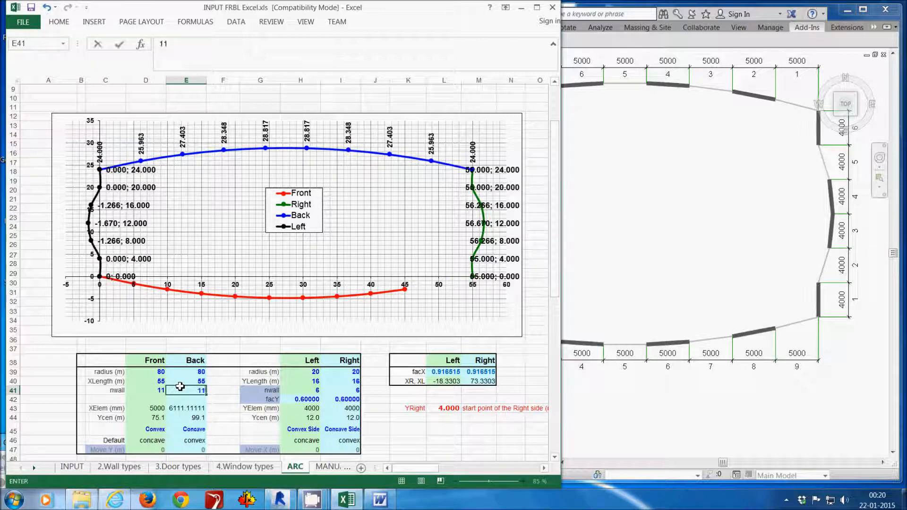
{"action": "left_click", "coordinate": [389, 428]}
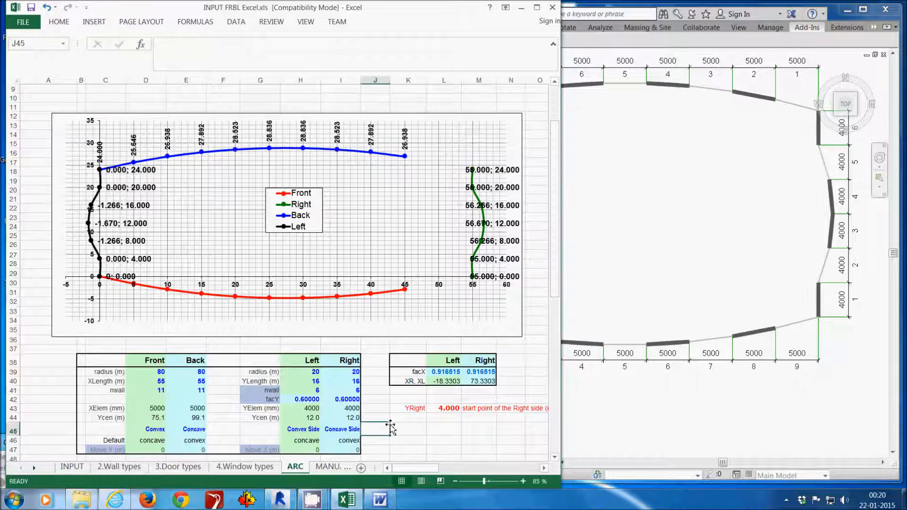
- Extend the Front table to point 12 by copying the point 10 column, L52:L57, across through column N
{"action": "scroll", "coordinate": [390, 428], "scroll_direction": "down", "scroll_amount": 4}
{"action": "left_click", "coordinate": [444, 388]}
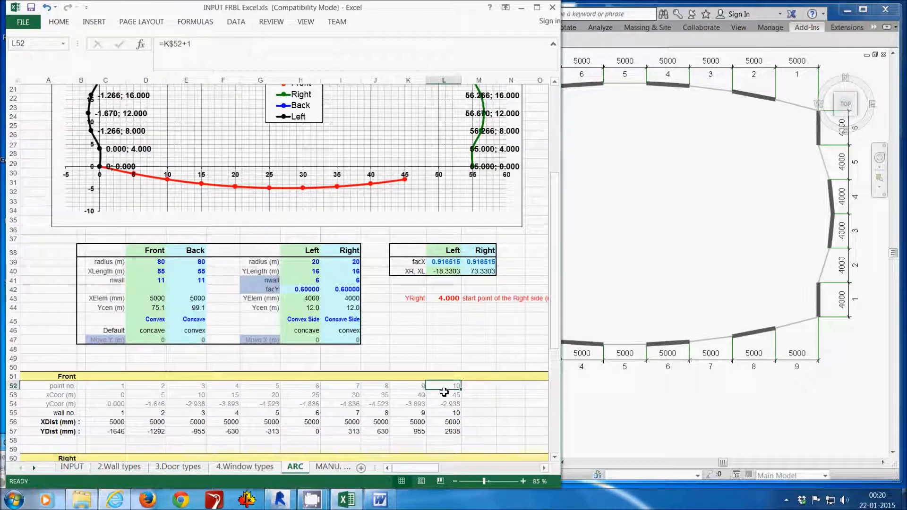
{"action": "left_click_drag", "start_coordinate": [445, 392], "coordinate": [441, 431]}
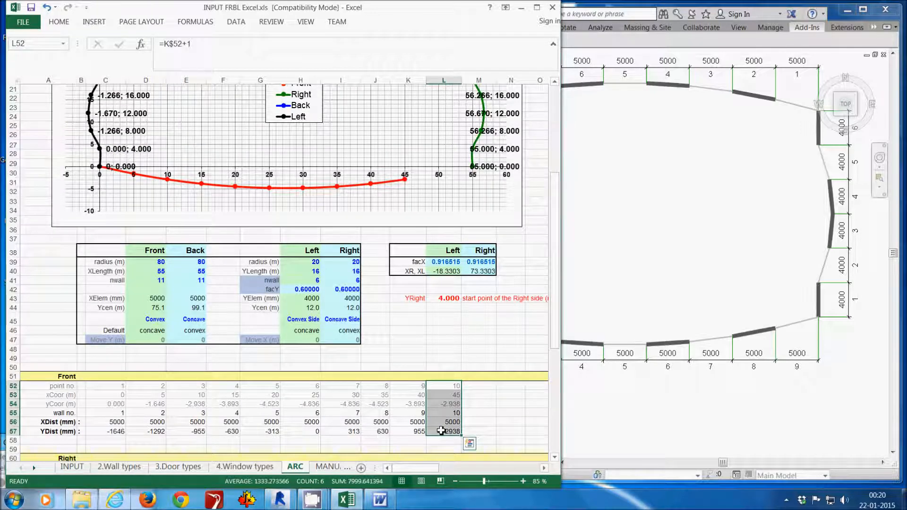
{"action": "key", "text": "ctrl+c"}
{"action": "key", "text": "shift+Right"}
{"action": "key", "text": "shift+Right"}
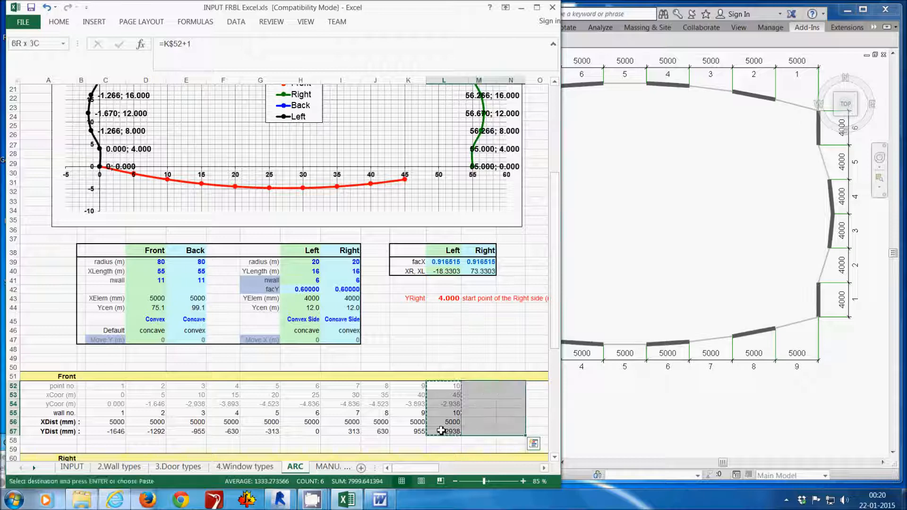
{"action": "key", "text": "ctrl+v"}
- Extend the Back table to point 12 by copying the point 10 column, L70:L75, across through column N
{"action": "scroll", "coordinate": [435, 355], "scroll_direction": "down", "scroll_amount": 5}
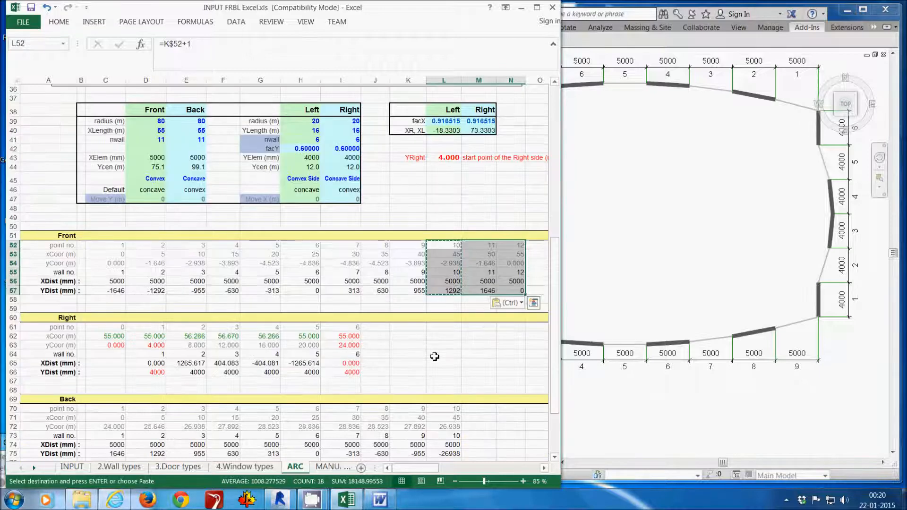
{"action": "scroll", "coordinate": [444, 349], "scroll_direction": "down", "scroll_amount": 2}
{"action": "left_click_drag", "start_coordinate": [445, 348], "coordinate": [445, 393]}
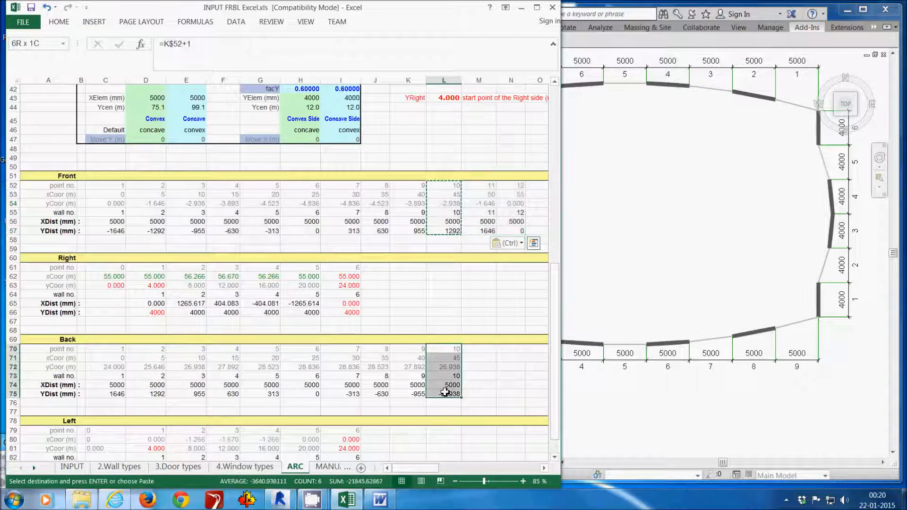
{"action": "key", "text": "ctrl+c"}
{"action": "key", "text": "shift+Right"}
{"action": "key", "text": "shift+Right"}
{"action": "key", "text": "ctrl+v"}
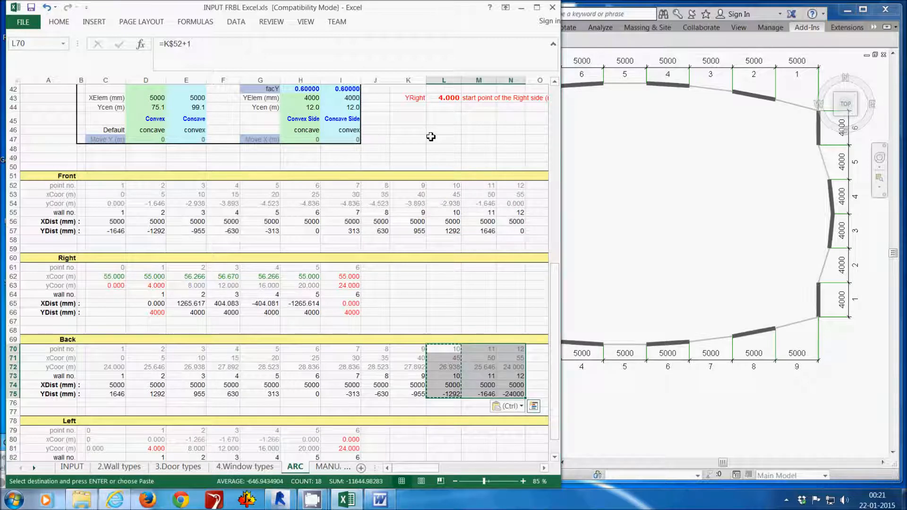
{"action": "left_click", "coordinate": [431, 137]}
{"action": "scroll", "coordinate": [432, 146], "scroll_direction": "up", "scroll_amount": 8}
{"action": "scroll", "coordinate": [418, 198], "scroll_direction": "up", "scroll_amount": 3}
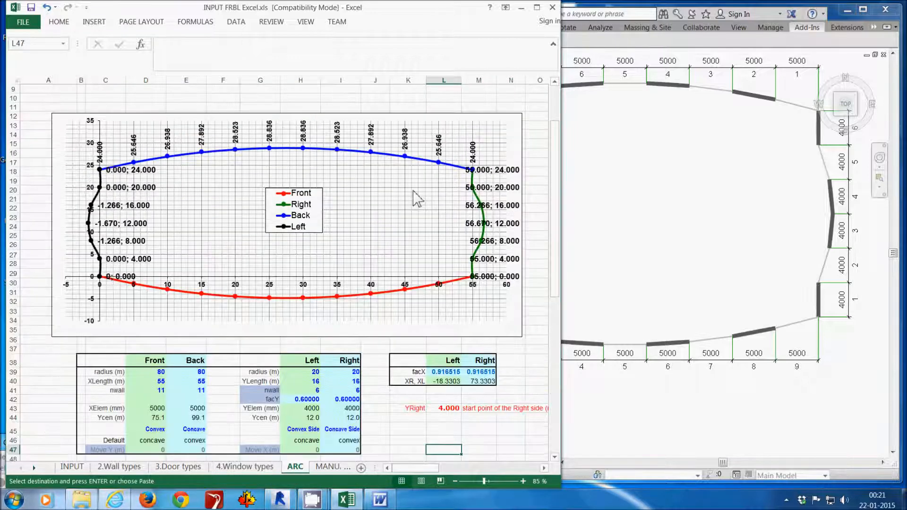
- Set the Right side's curve type to Convex Side and the Left side's to Concave Side on the ARC sheet
{"action": "scroll", "coordinate": [416, 199], "scroll_direction": "down", "scroll_amount": 1}
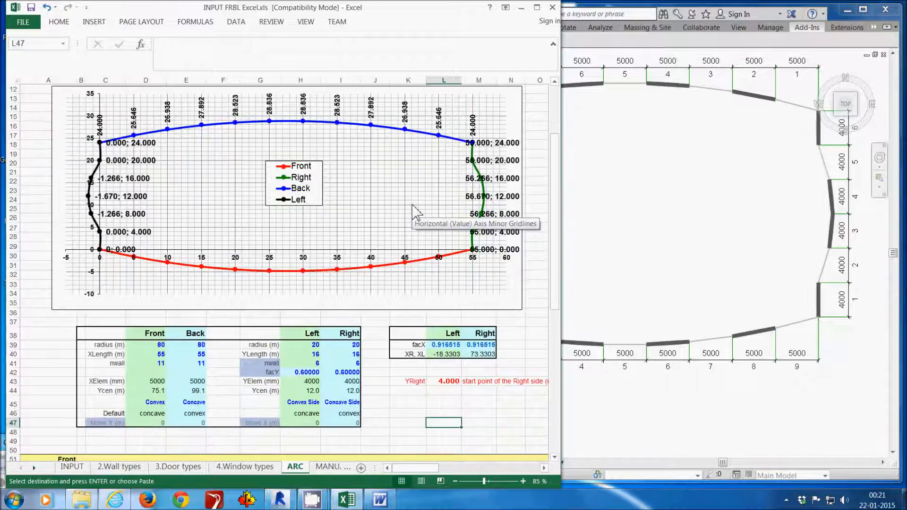
{"action": "left_click", "coordinate": [357, 403]}
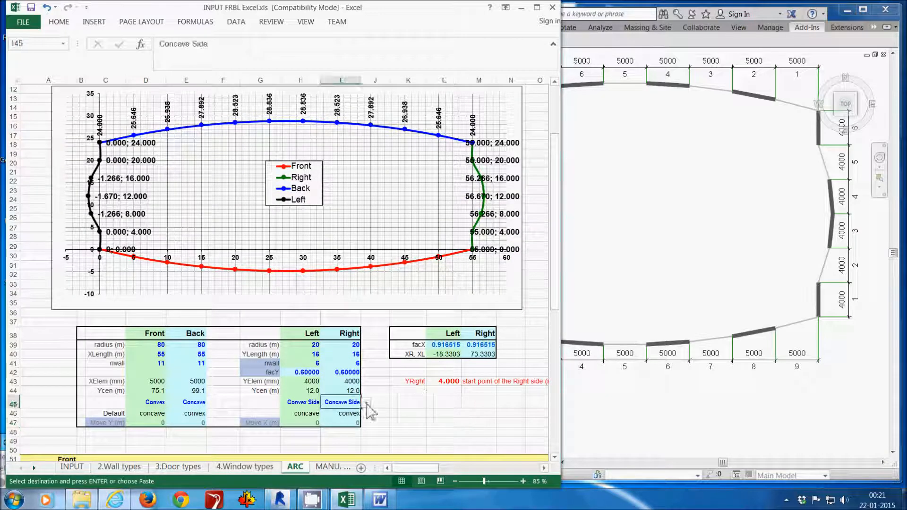
{"action": "left_click", "coordinate": [367, 403]}
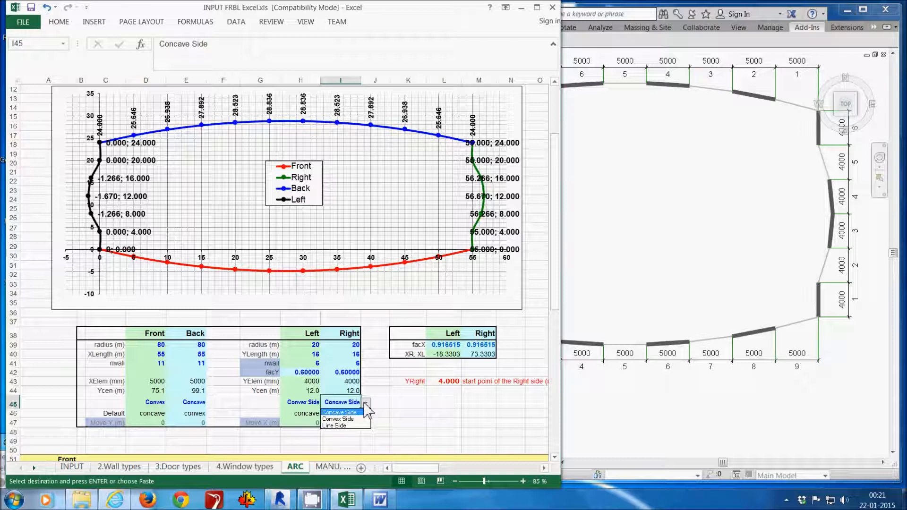
{"action": "left_click", "coordinate": [360, 419]}
{"action": "left_click", "coordinate": [309, 402]}
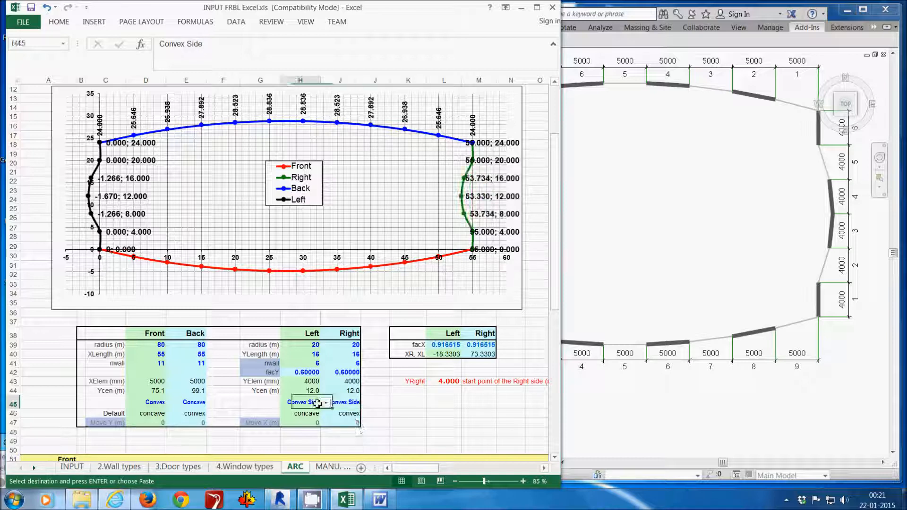
{"action": "left_click", "coordinate": [326, 403]}
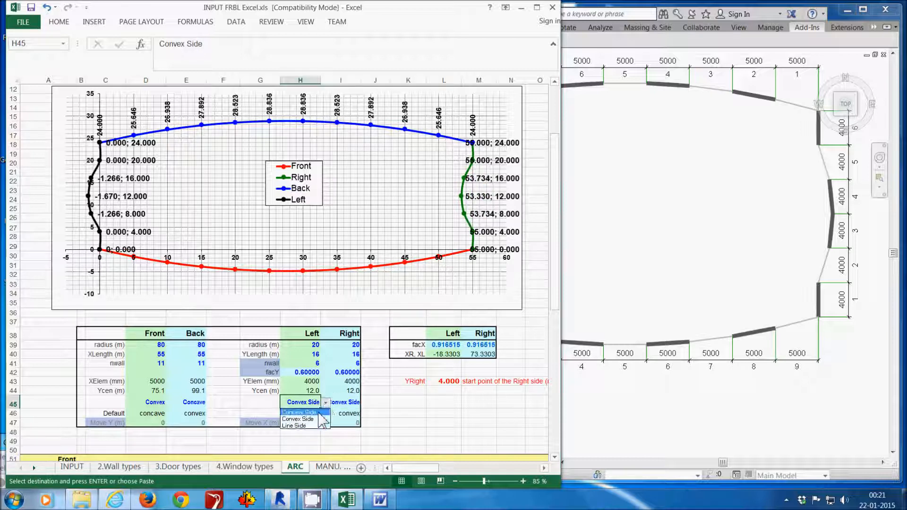
{"action": "left_click", "coordinate": [319, 413]}
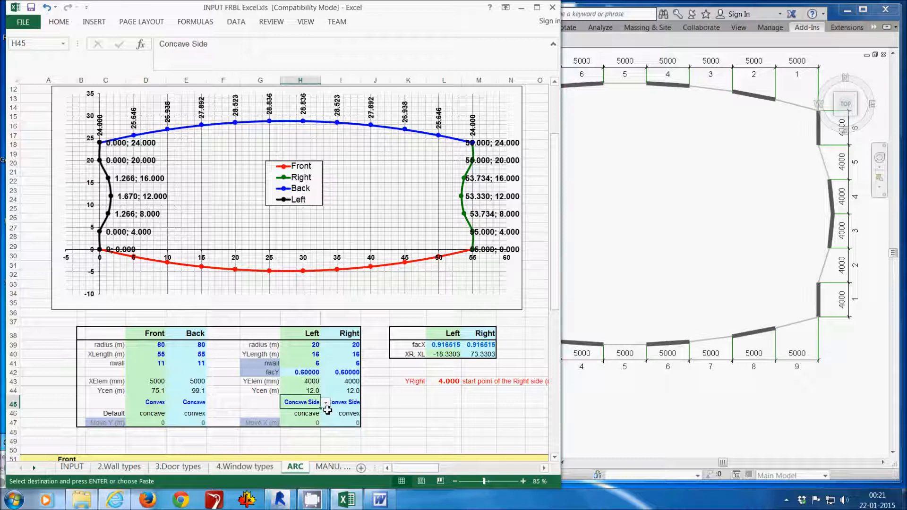
- Set the Back side's curve type to Convex and the Front side's to Concave
{"action": "left_click", "coordinate": [208, 404]}
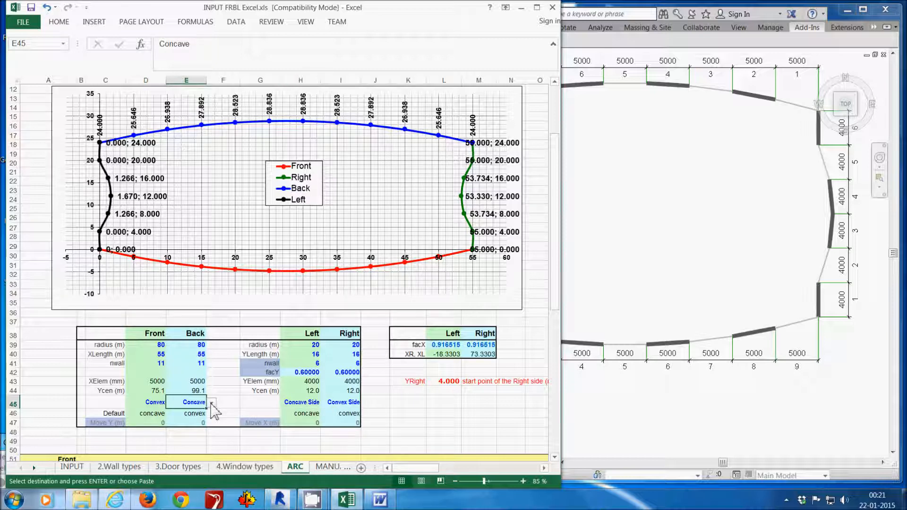
{"action": "left_click", "coordinate": [211, 405]}
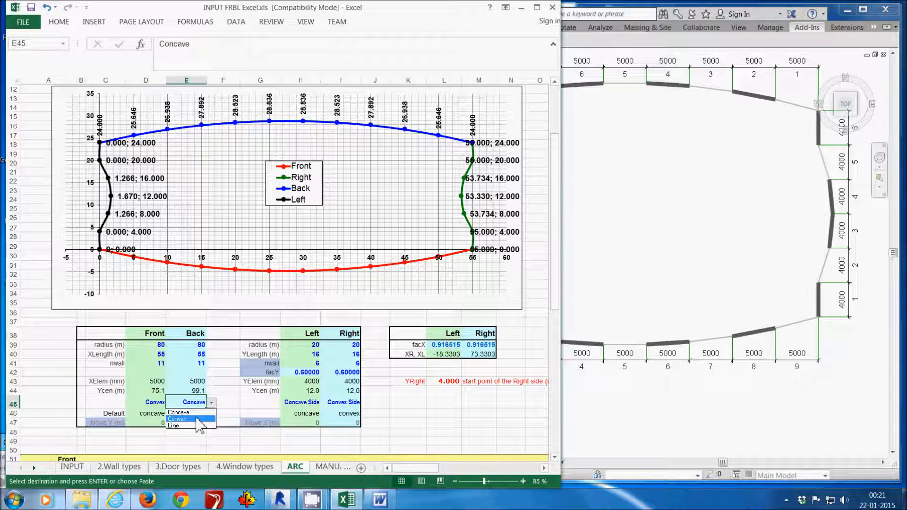
{"action": "left_click", "coordinate": [199, 420]}
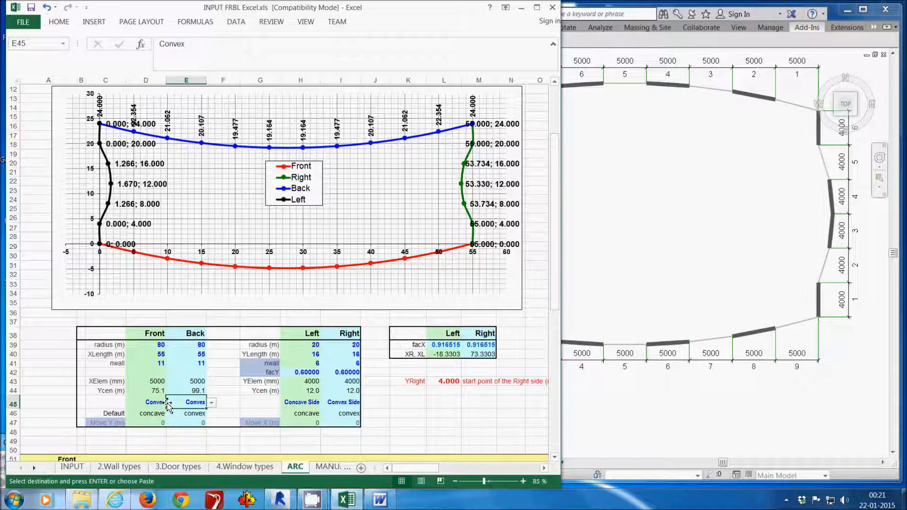
{"action": "left_click", "coordinate": [165, 402]}
{"action": "left_click", "coordinate": [170, 402]}
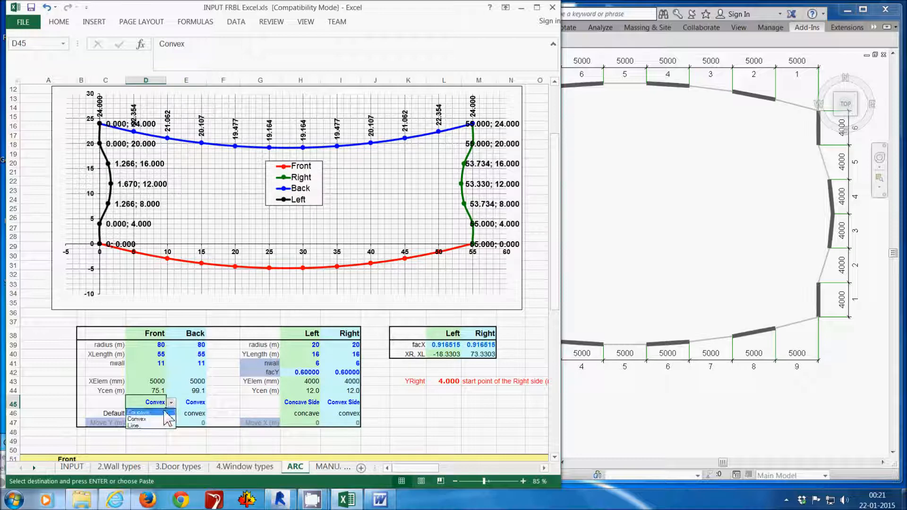
{"action": "left_click", "coordinate": [163, 412]}
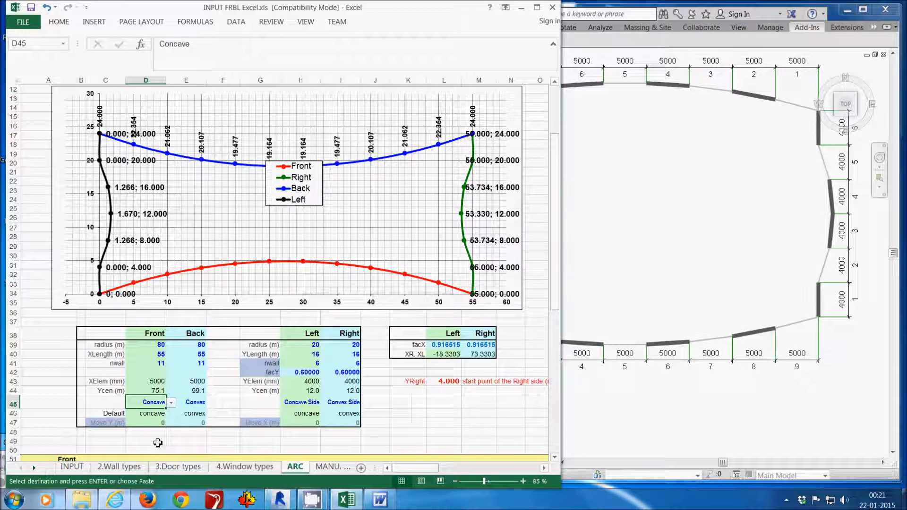
- On the INPUT sheet, extend the Front side's Link Arc Input to wall 11 by copying wall 9's column, K83:K93, across through column M
{"action": "left_click", "coordinate": [72, 467]}
{"action": "left_click", "coordinate": [349, 308]}
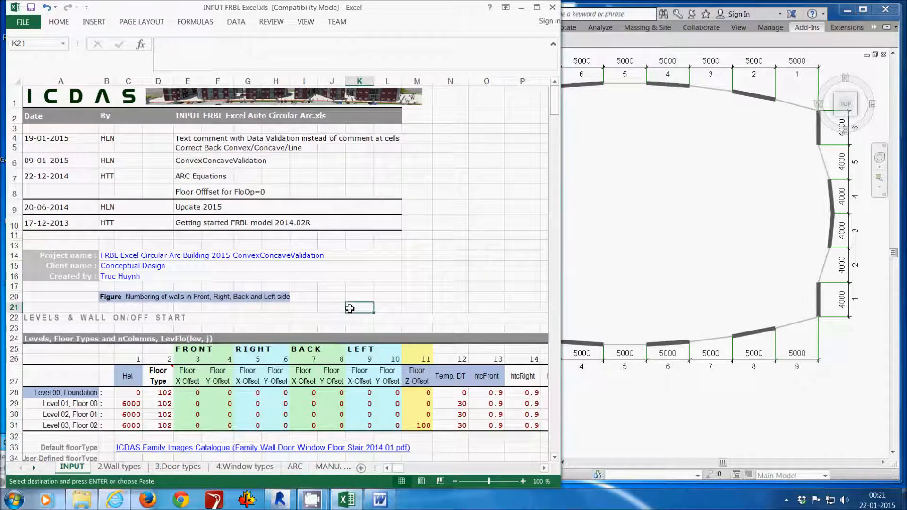
{"action": "scroll", "coordinate": [350, 308], "scroll_direction": "down", "scroll_amount": 2}
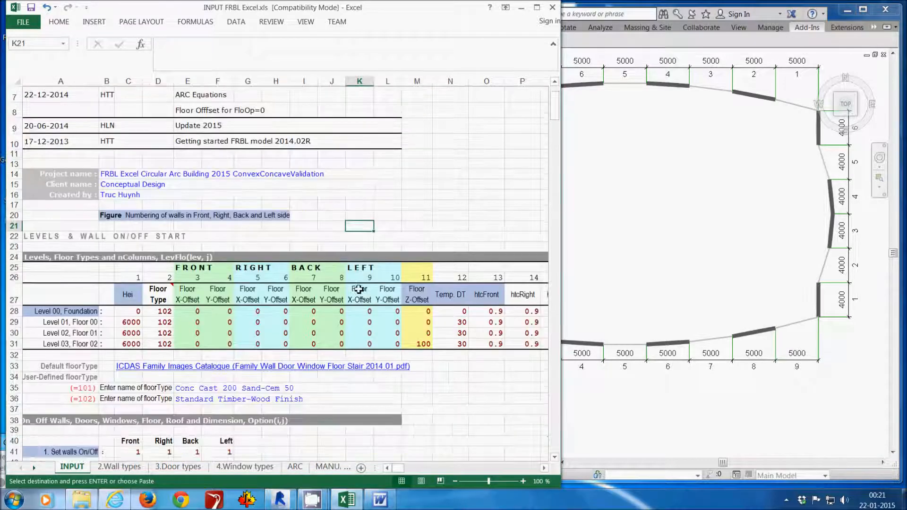
{"action": "left_click", "coordinate": [553, 45]}
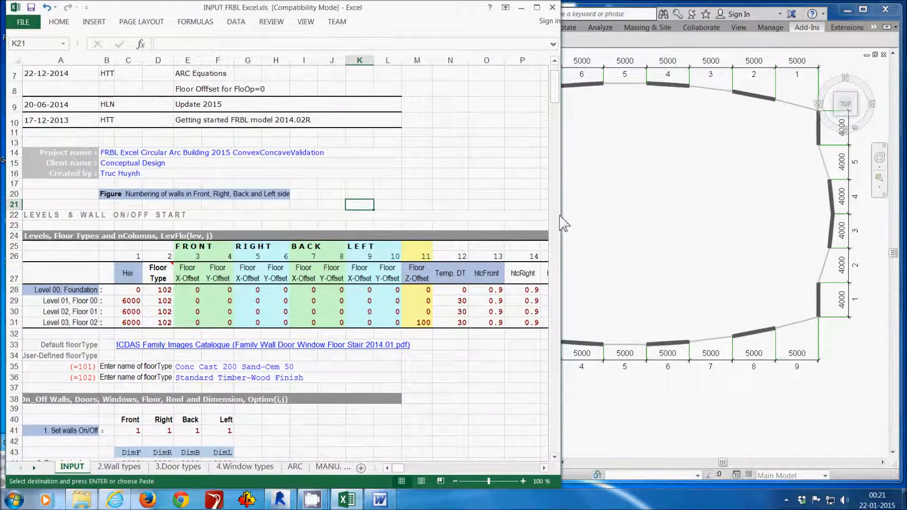
{"action": "left_click", "coordinate": [398, 381]}
{"action": "scroll", "coordinate": [404, 379], "scroll_direction": "down", "scroll_amount": 4}
{"action": "scroll", "coordinate": [404, 379], "scroll_direction": "down", "scroll_amount": 6}
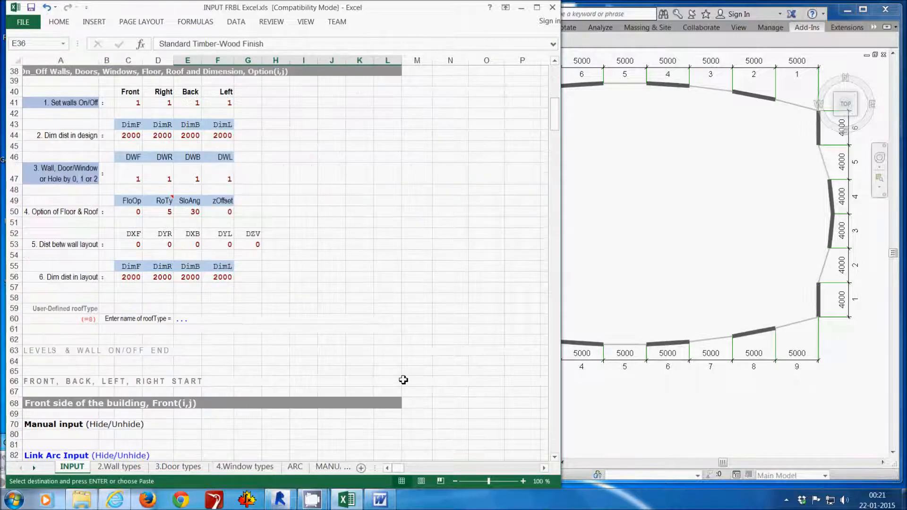
{"action": "scroll", "coordinate": [403, 380], "scroll_direction": "down", "scroll_amount": 6}
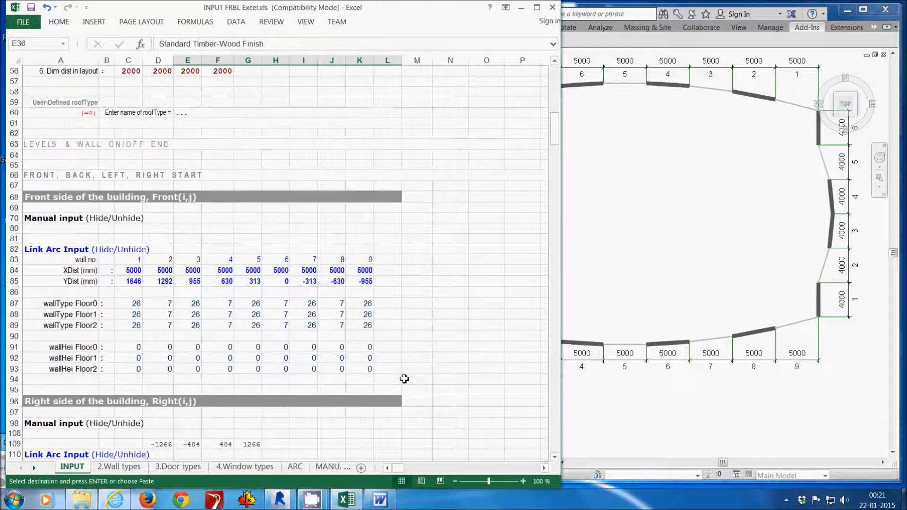
{"action": "left_click_drag", "start_coordinate": [360, 264], "coordinate": [356, 369]}
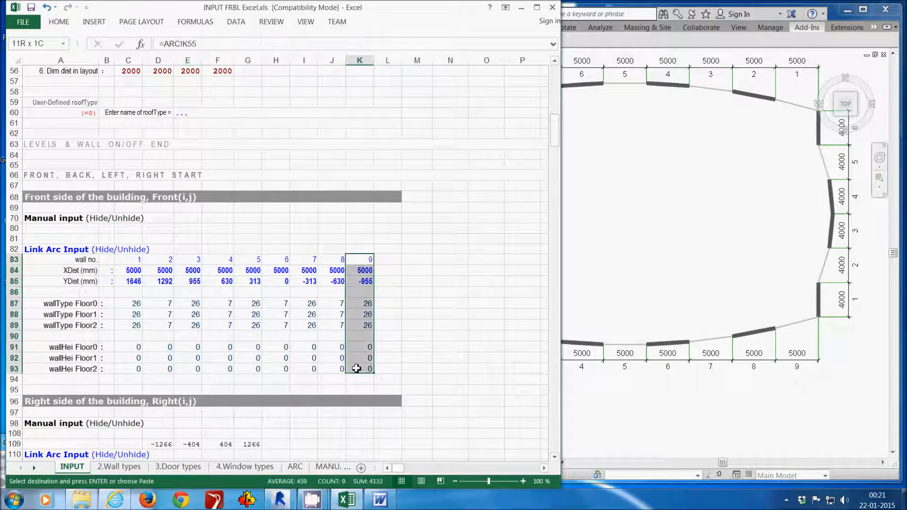
{"action": "key", "text": "ctrl+v"}
{"action": "key", "text": "shift+Right"}
{"action": "key", "text": "shift+Right"}
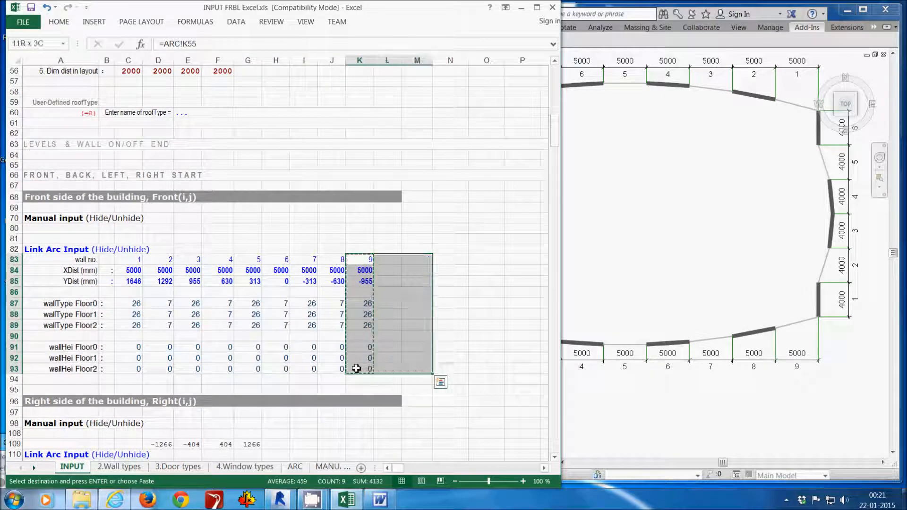
{"action": "key", "text": "ctrl+v"}
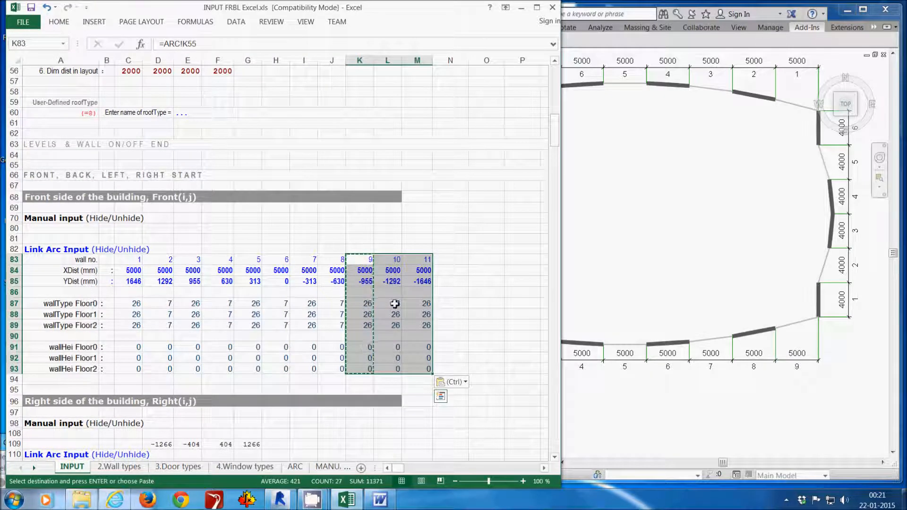
- Set the wall type of the Front side's wall 10 to 7 on Floor0, Floor1 and Floor2
{"action": "left_click_drag", "start_coordinate": [395, 304], "coordinate": [396, 324]}
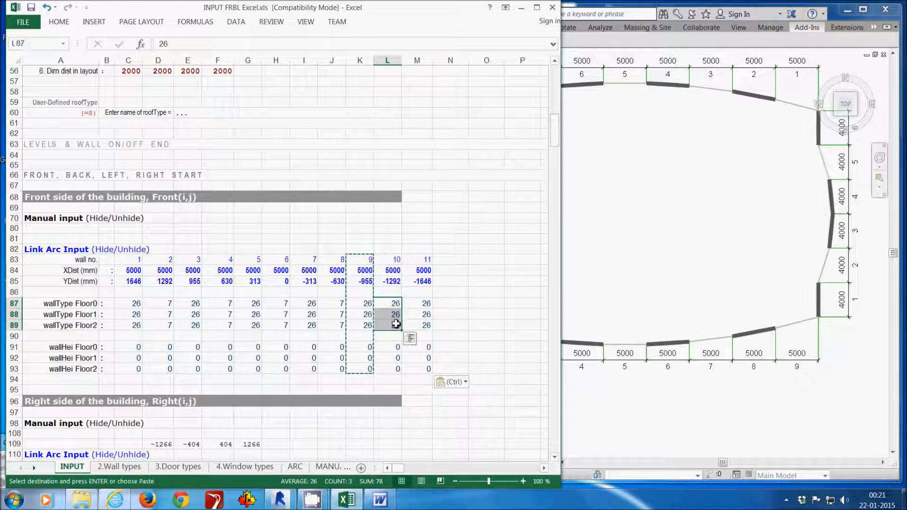
{"action": "type", "text": "7"}
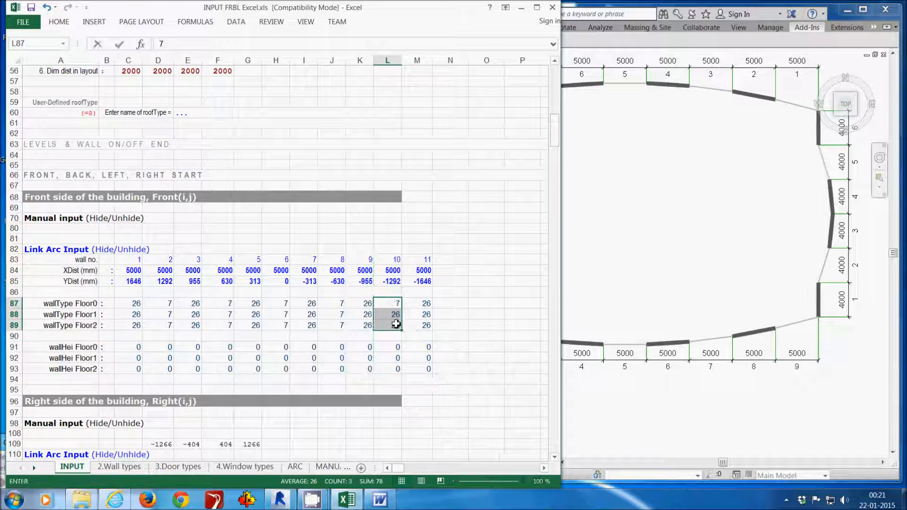
{"action": "key", "text": "ctrl+Return"}
- Extend the Back side's Link Arc Input to wall 11 by copying wall 9's column, K138:K148, across through column M
{"action": "scroll", "coordinate": [464, 353], "scroll_direction": "down", "scroll_amount": 7}
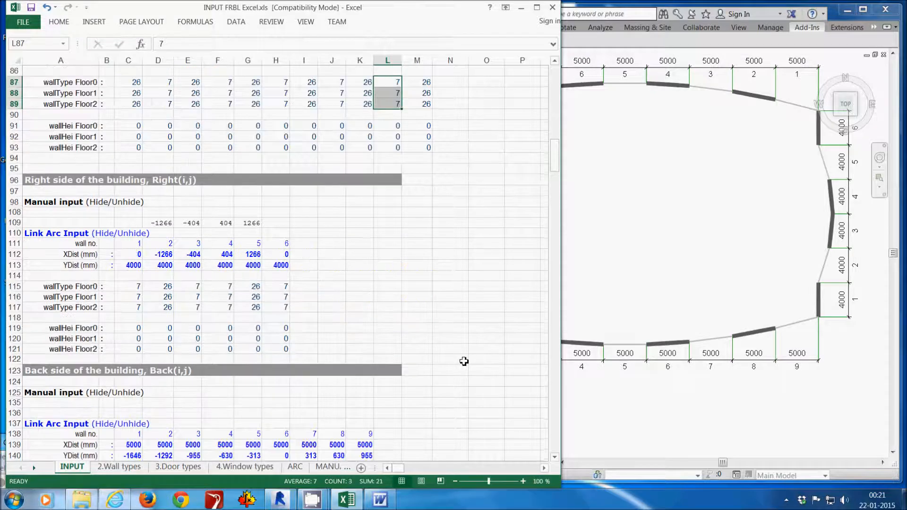
{"action": "scroll", "coordinate": [464, 361], "scroll_direction": "down", "scroll_amount": 4}
{"action": "left_click_drag", "start_coordinate": [364, 303], "coordinate": [361, 410]}
{"action": "key", "text": "ctrl+c"}
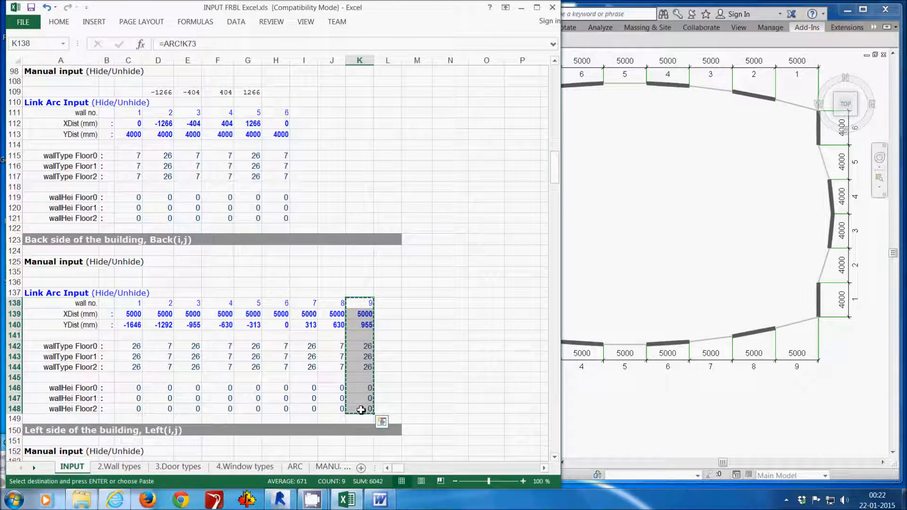
{"action": "key", "text": "shift+Right"}
{"action": "key", "text": "shift+Right"}
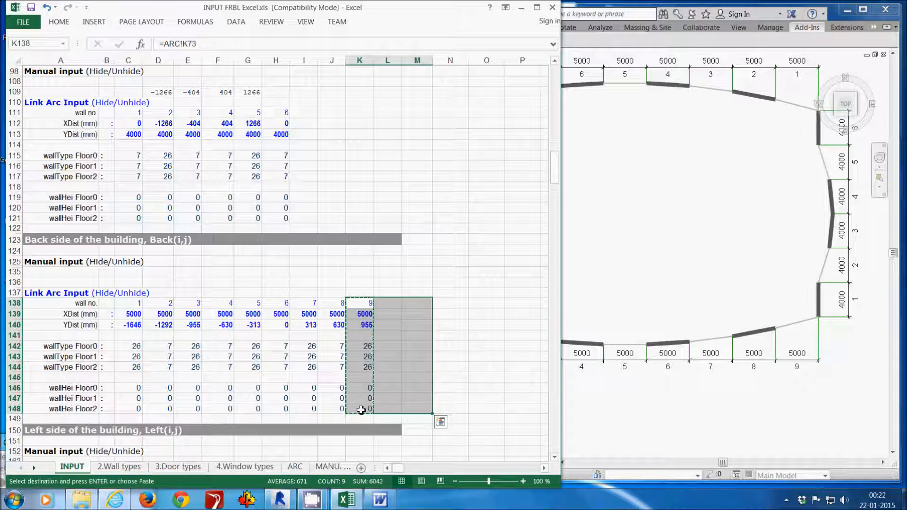
{"action": "key", "text": "ctrl+v"}
{"action": "left_click", "coordinate": [453, 357]}
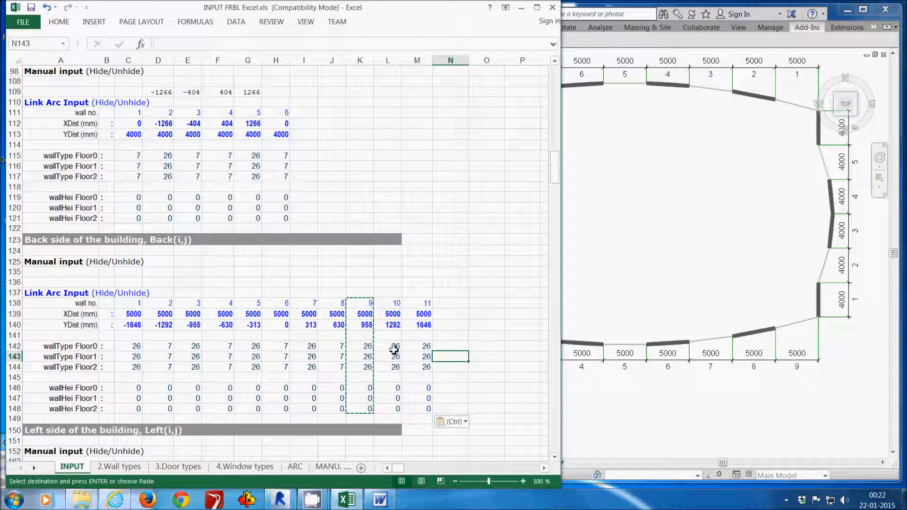
- Set the wall type of the Back side's wall 10 to 7 on Floor0, Floor1 and Floor2
{"action": "left_click_drag", "start_coordinate": [394, 349], "coordinate": [395, 365]}
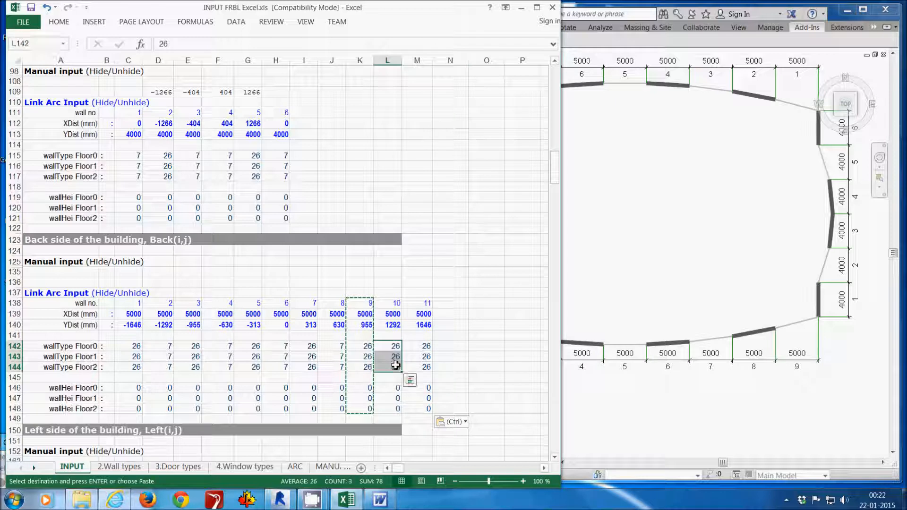
{"action": "type", "text": "7"}
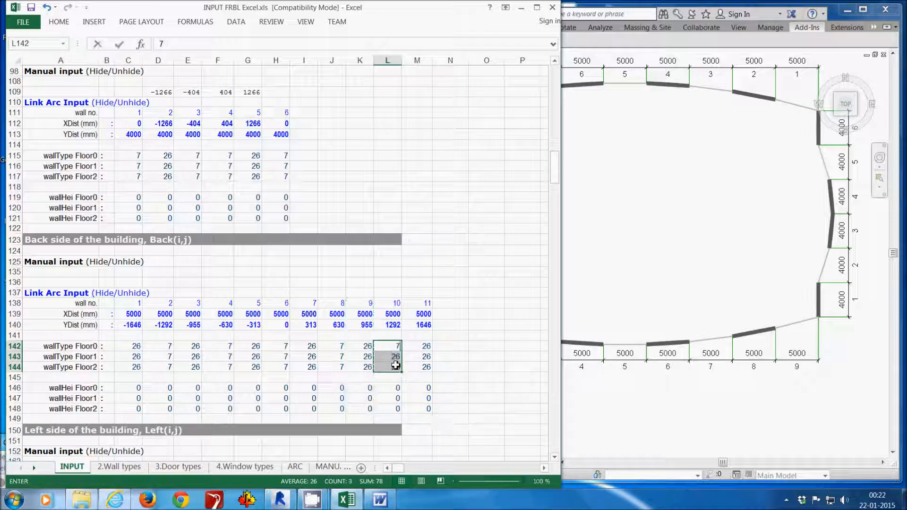
{"action": "key", "text": "ctrl+Return"}
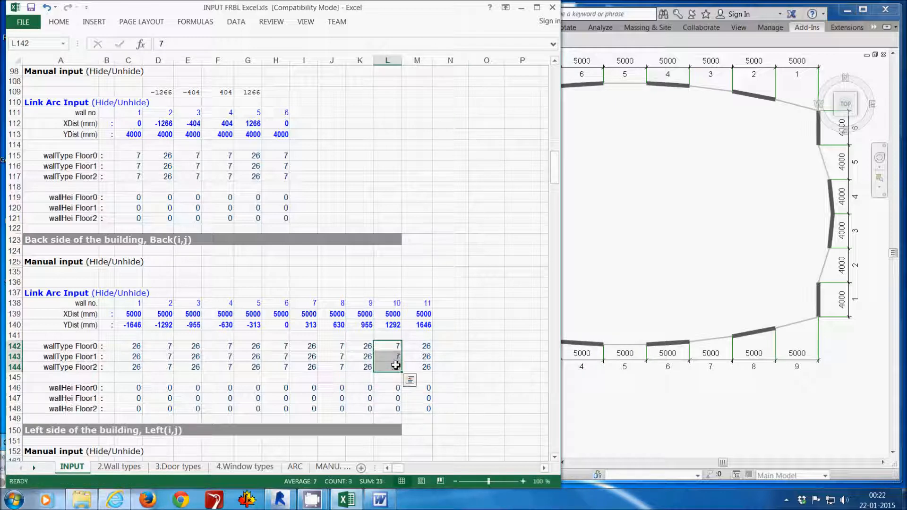
{"action": "left_click", "coordinate": [420, 272]}
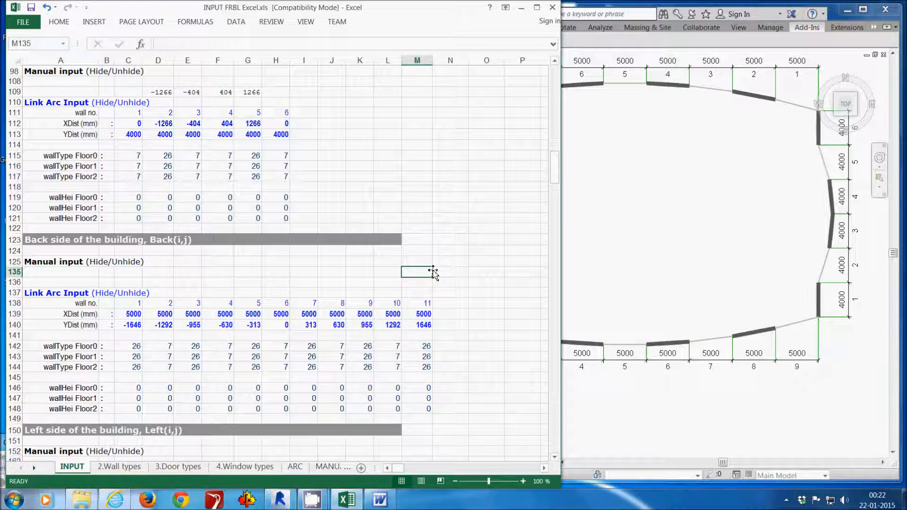
- Switch to Revit and run the external tool to generate the building from the updated Excel input
{"action": "scroll", "coordinate": [432, 272], "scroll_direction": "up", "scroll_amount": 9}
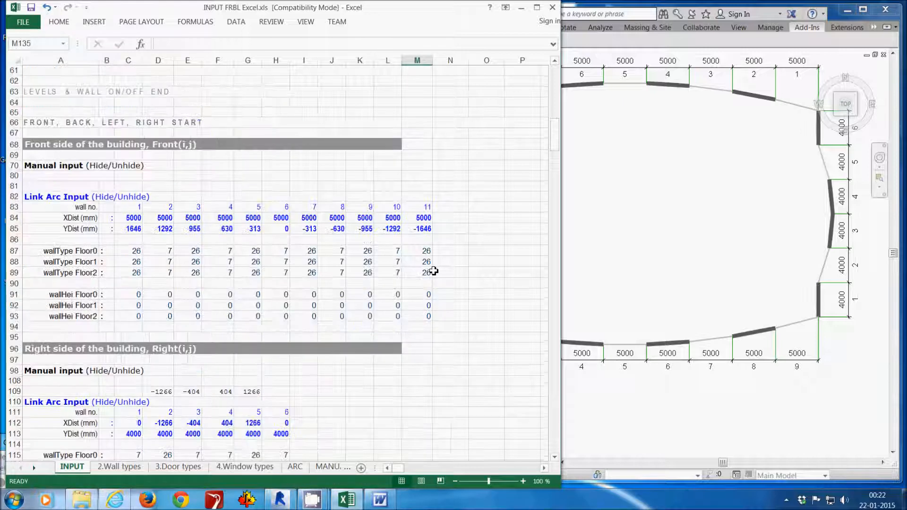
{"action": "left_click", "coordinate": [691, 148]}
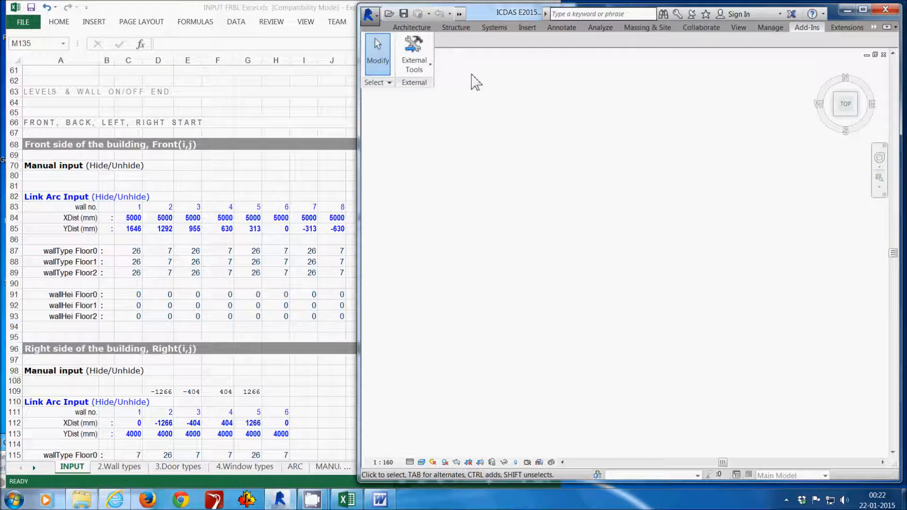
{"action": "left_click", "coordinate": [413, 54]}
{"action": "left_click", "coordinate": [449, 115]}
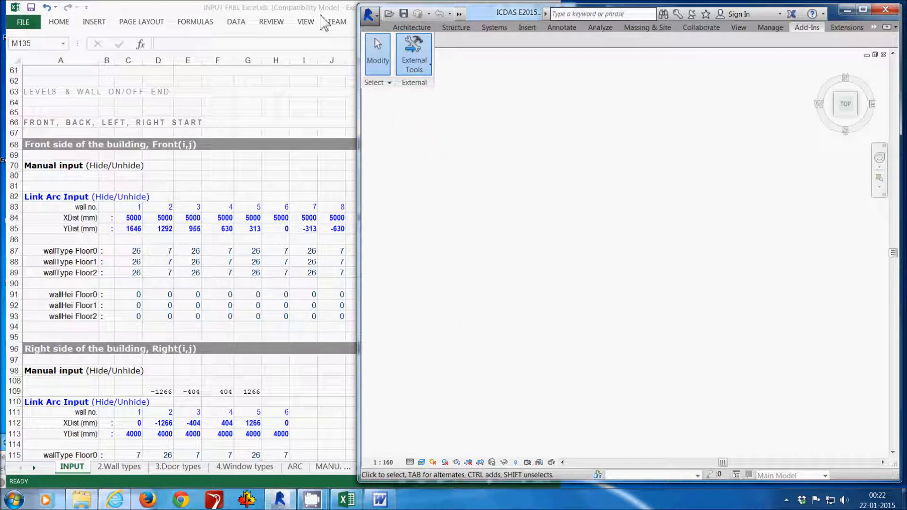
{"action": "left_click", "coordinate": [234, 10]}
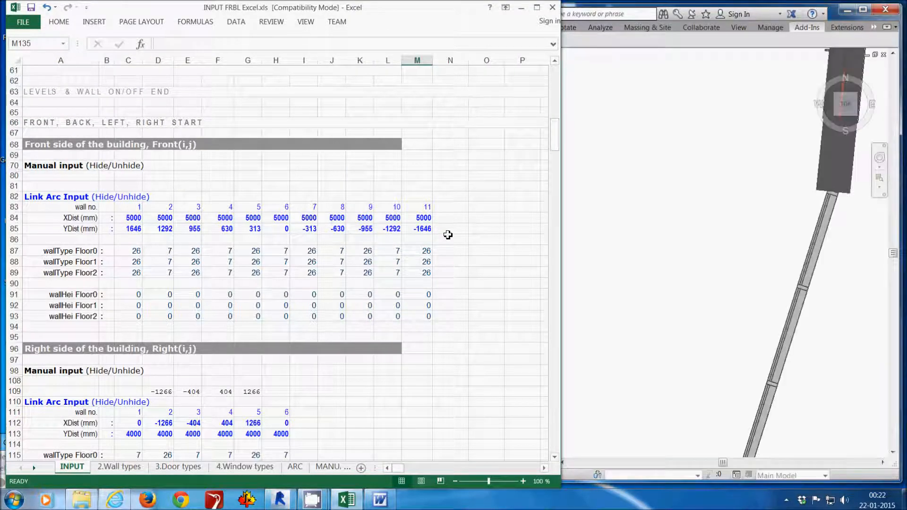
{"action": "left_click", "coordinate": [690, 270]}
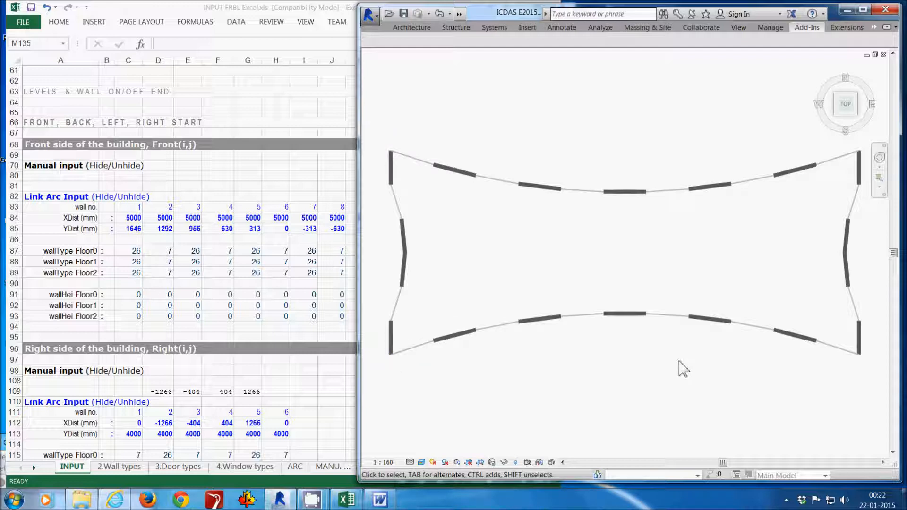
- Switch to Excel and examine the building outline chart and arc parameters on the ARC sheet
{"action": "left_click", "coordinate": [301, 473]}
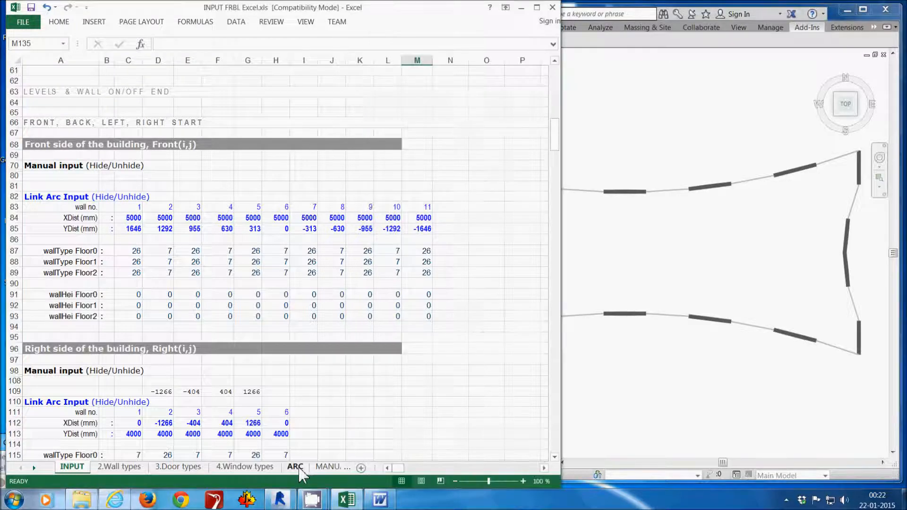
{"action": "left_click", "coordinate": [297, 467]}
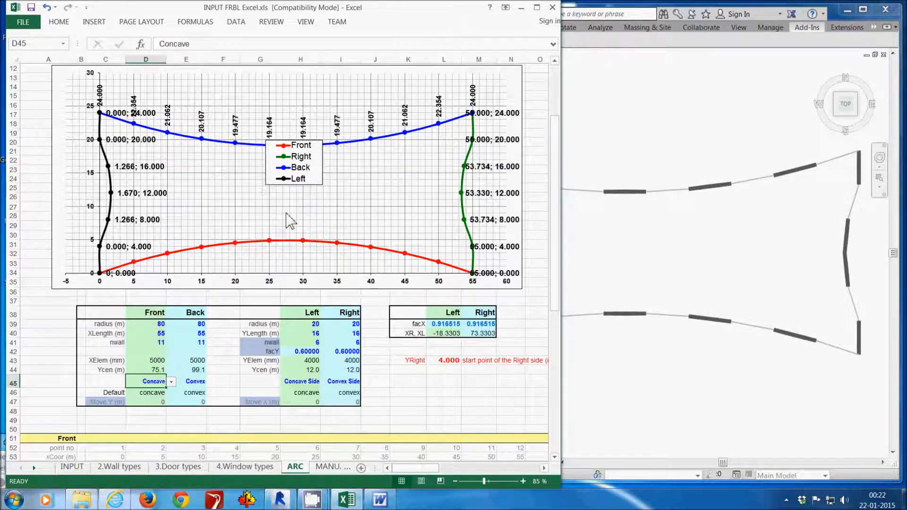
- Switch to Revit and dimension the generated building with ICDAS FRBL Create Dimensions
{"action": "left_click", "coordinate": [805, 136]}
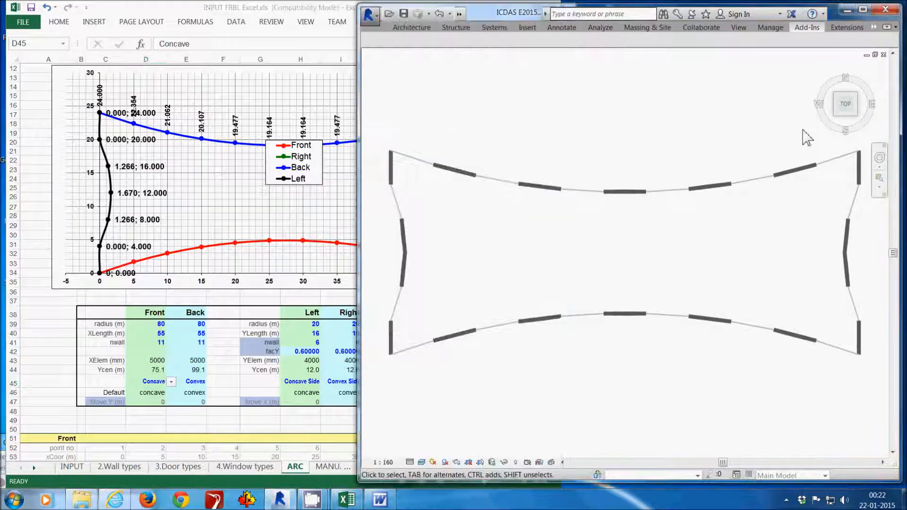
{"action": "left_click", "coordinate": [807, 28]}
{"action": "left_click", "coordinate": [414, 59]}
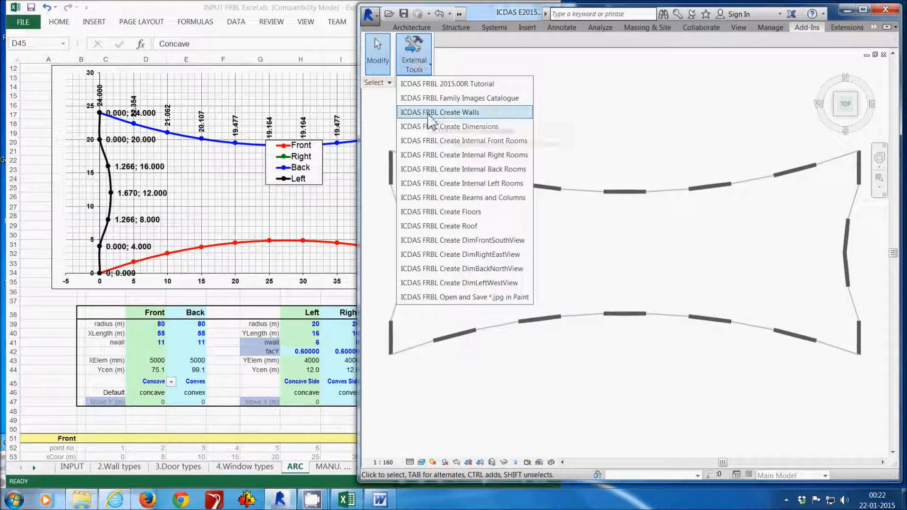
{"action": "left_click", "coordinate": [465, 213]}
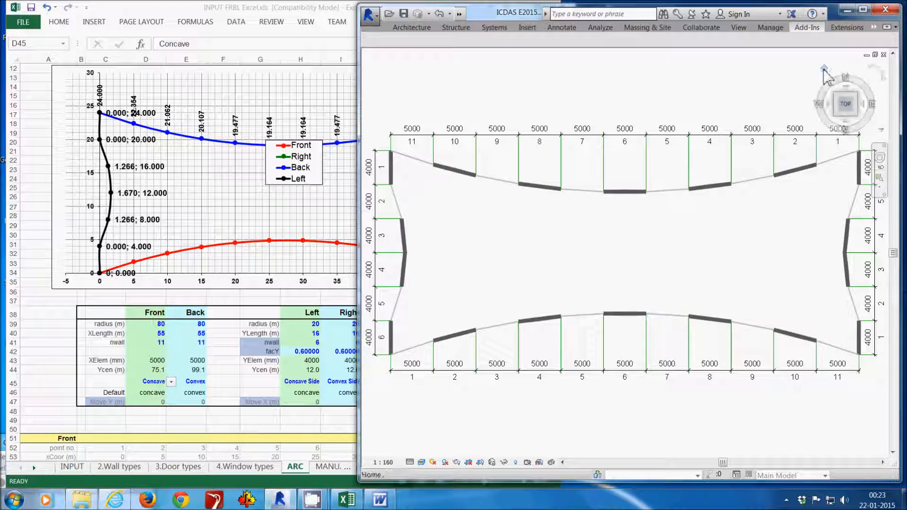
- Show the building in the 3D home view and examine its curved walls up close
{"action": "left_click", "coordinate": [824, 69]}
{"action": "scroll", "coordinate": [680, 164], "scroll_direction": "up", "scroll_amount": 2}
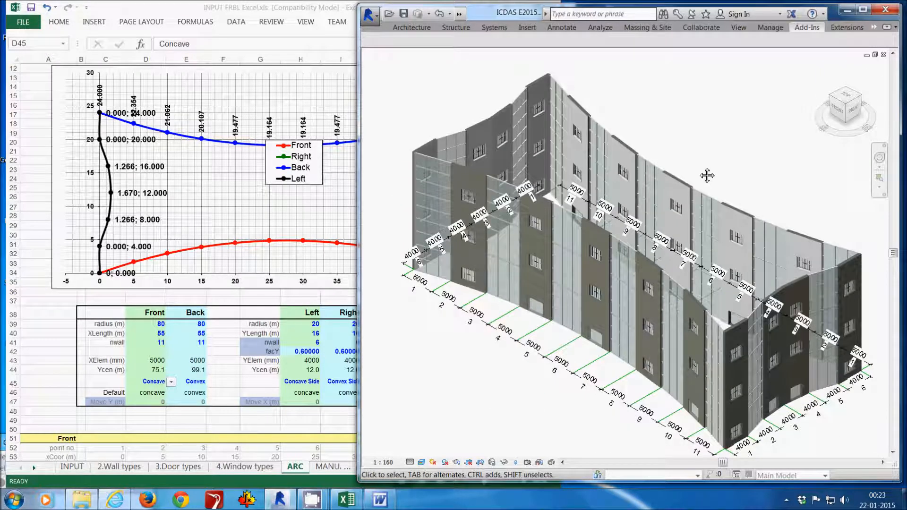
{"action": "scroll", "coordinate": [707, 175], "scroll_direction": "up", "scroll_amount": 1}
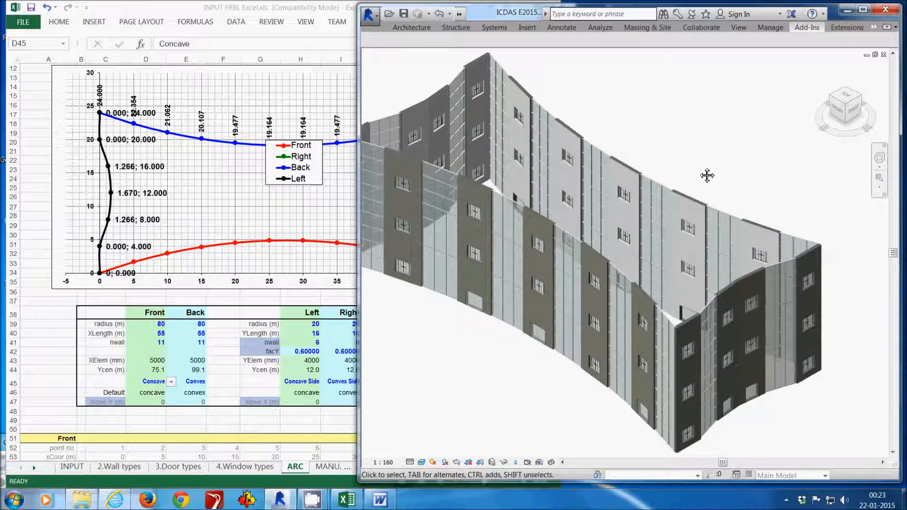
{"action": "middle_click_drag", "start_coordinate": [707, 175], "coordinate": [755, 176]}
- Generate the building's floors with ICDAS FRBL Create Floors
{"action": "left_click", "coordinate": [808, 26]}
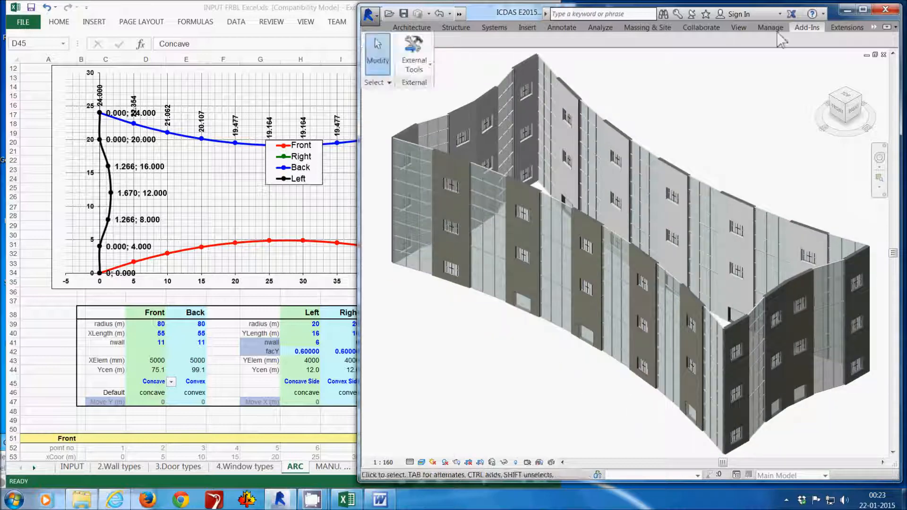
{"action": "left_click", "coordinate": [420, 62]}
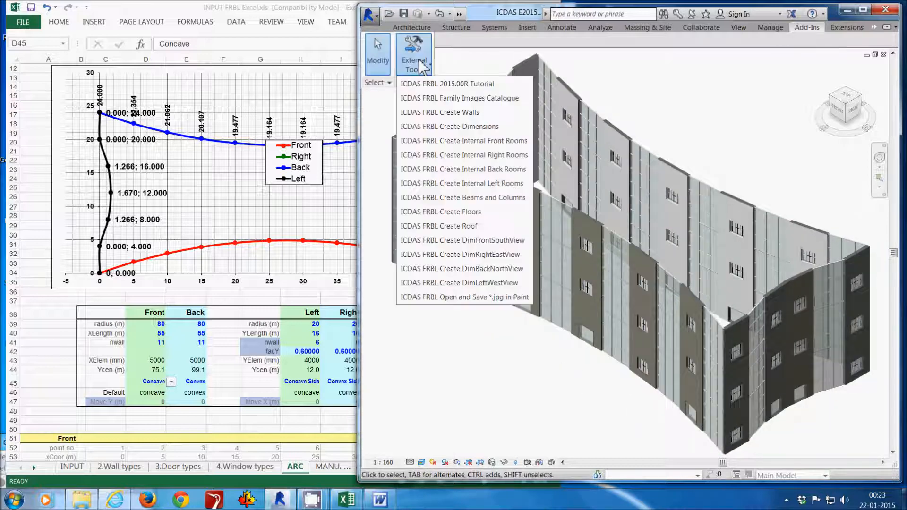
{"action": "left_click", "coordinate": [442, 213]}
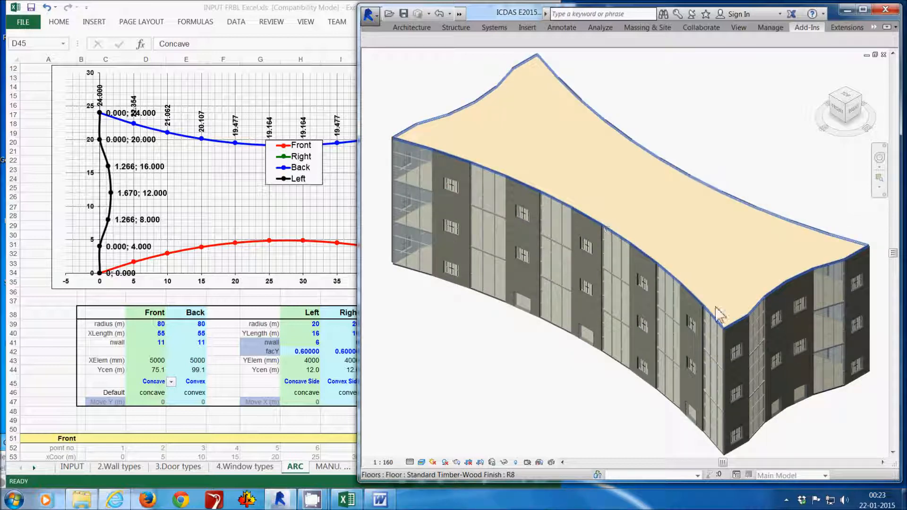
- On Excel's INPUT sheet, set Level 03, Floor 02's Front Floor Y-Offset to -4000 and Right Floor X-Offset to 4000
{"action": "left_click", "coordinate": [83, 469]}
{"action": "left_click", "coordinate": [72, 467]}
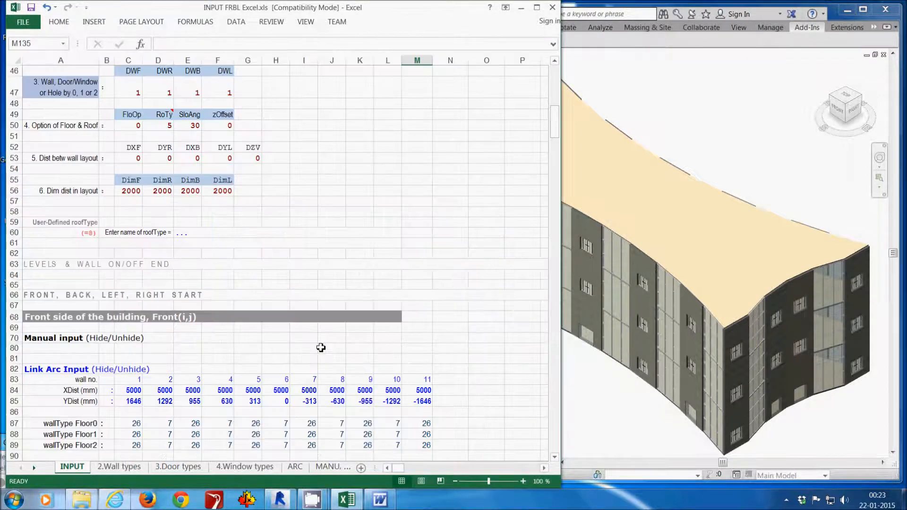
{"action": "scroll", "coordinate": [321, 348], "scroll_direction": "up", "scroll_amount": 12}
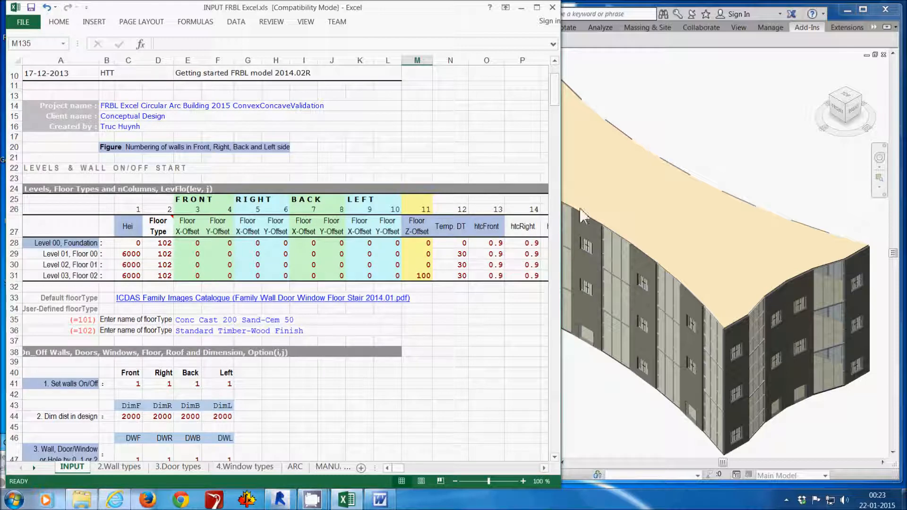
{"action": "left_click", "coordinate": [618, 43]}
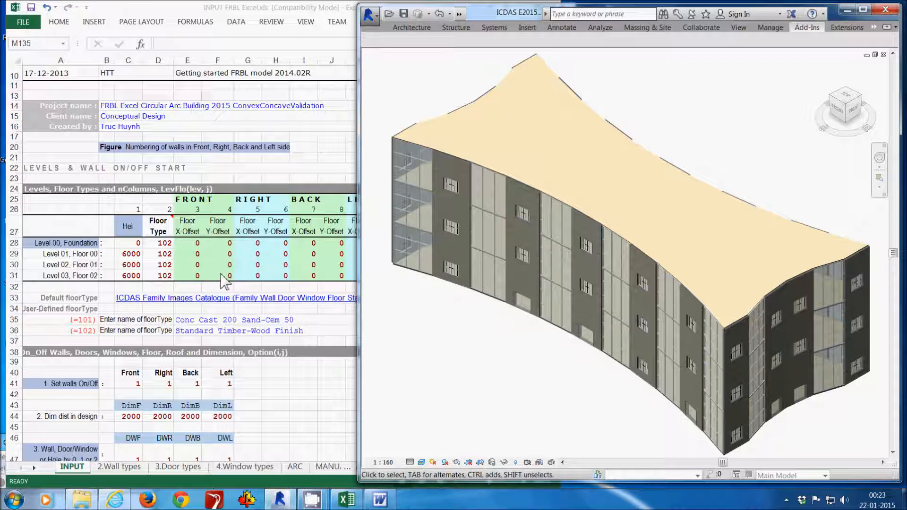
{"action": "left_click", "coordinate": [225, 281]}
{"action": "left_click", "coordinate": [225, 276]}
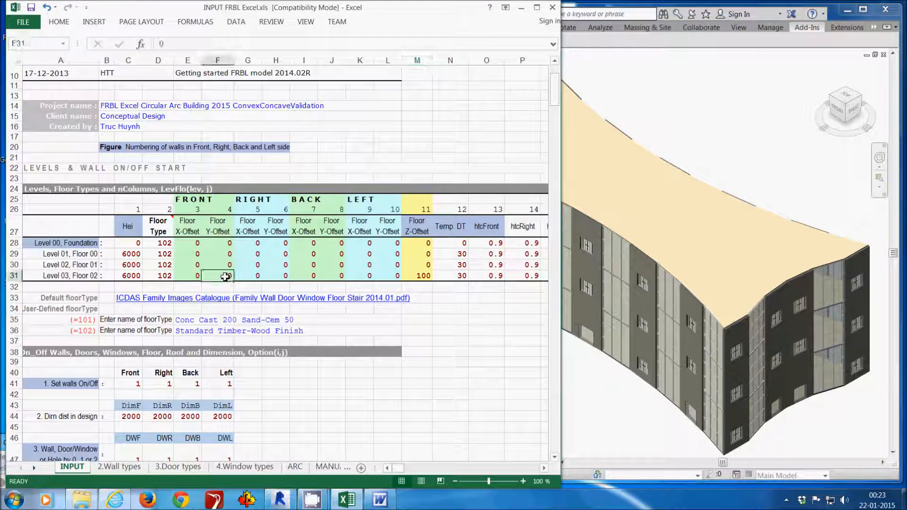
{"action": "type", "text": "-4000"}
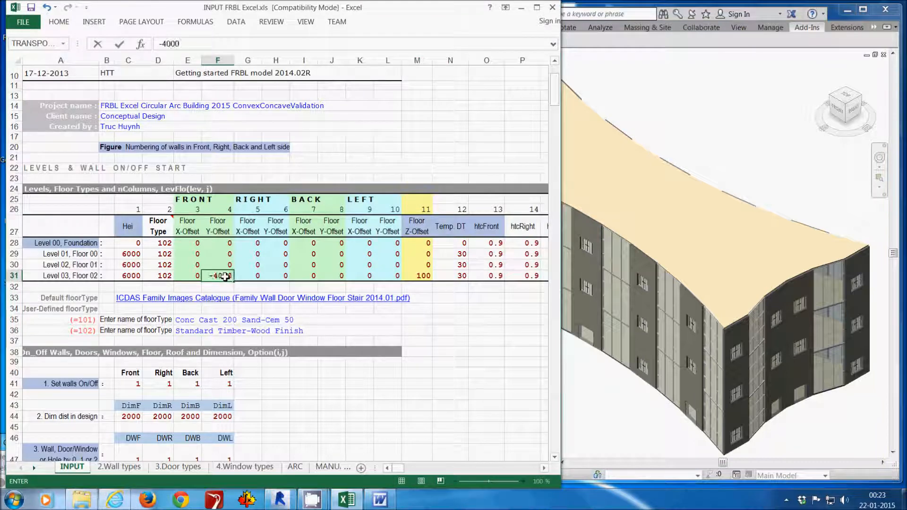
{"action": "key", "text": "Tab"}
{"action": "type", "text": "40"}
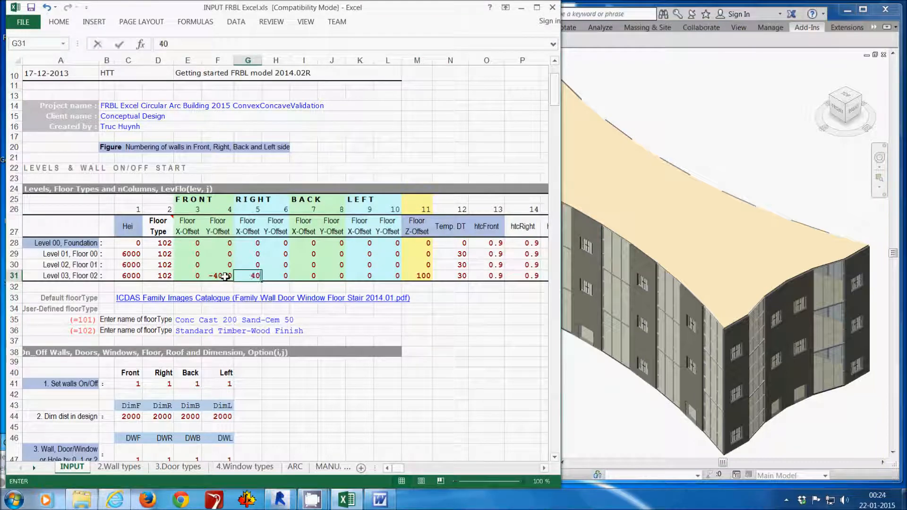
{"action": "type", "text": "00"}
- Set Level 03, Floor 02's Back Floor Y-Offset to 4000 and Left Floor X-Offset to -4000
{"action": "key", "text": "Tab"}
{"action": "key", "text": "Tab"}
{"action": "key", "text": "Tab"}
{"action": "key", "text": "Tab"}
{"action": "key", "text": "Left"}
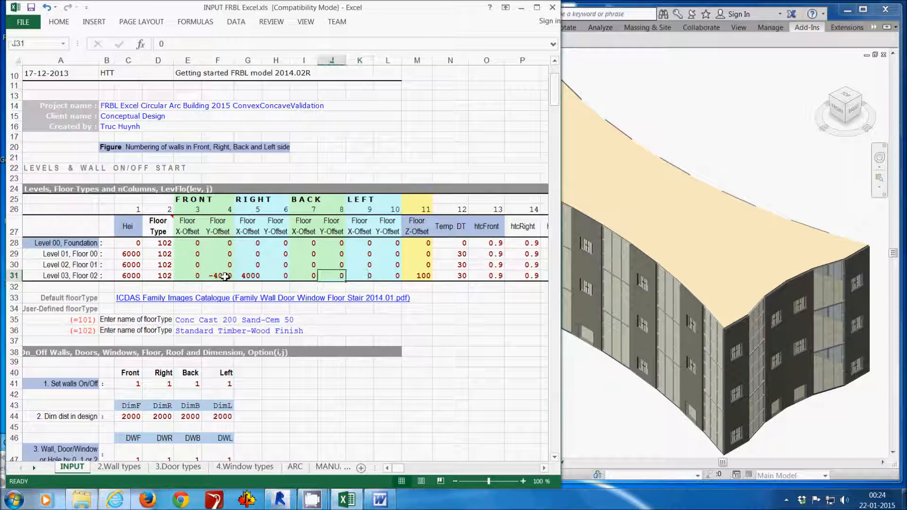
{"action": "type", "text": "4000"}
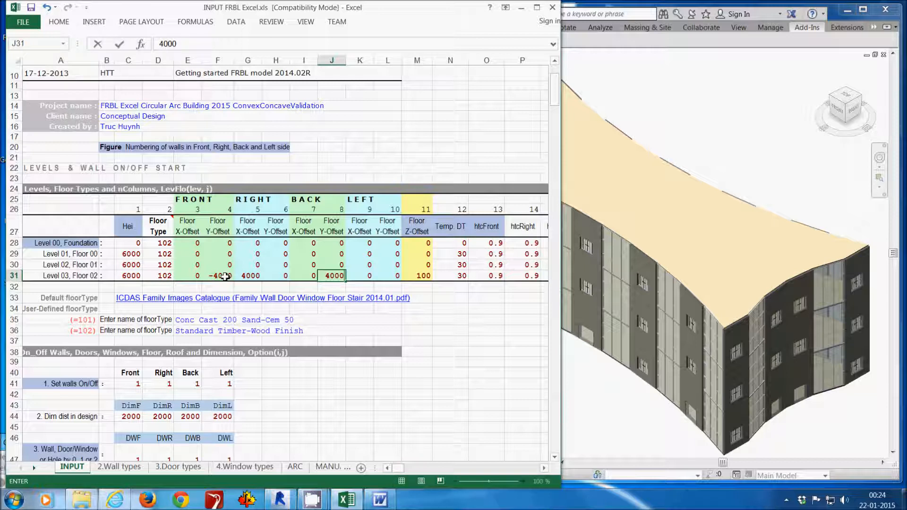
{"action": "key", "text": "Right"}
{"action": "type", "text": "-"}
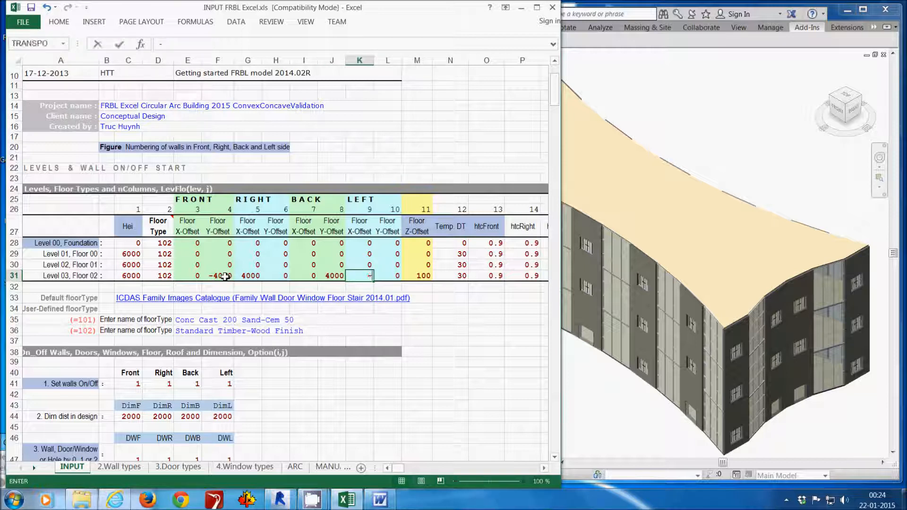
{"action": "type", "text": "4000"}
{"action": "left_click", "coordinate": [445, 328]}
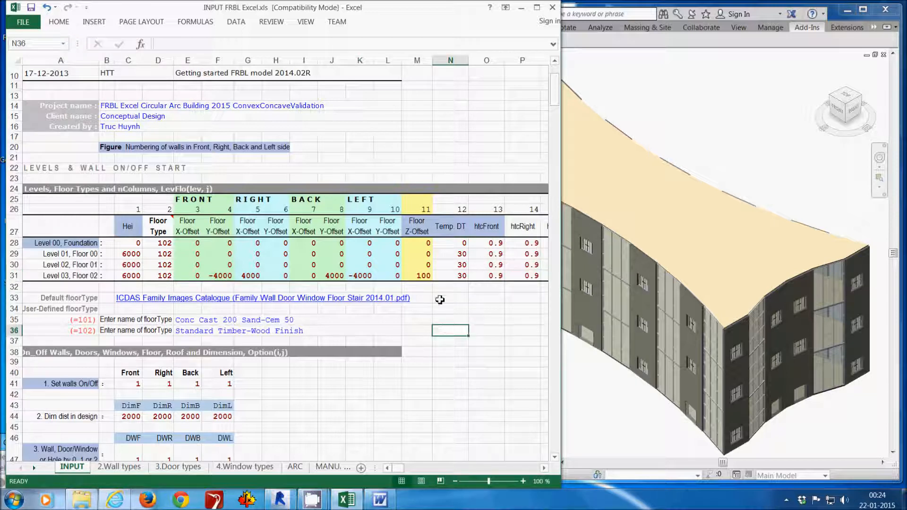
- Switch to Revit, run ICDAS FRBL Create Floors with the updated offsets, and inspect the overhanging top floor in 3D
{"action": "left_click", "coordinate": [645, 405]}
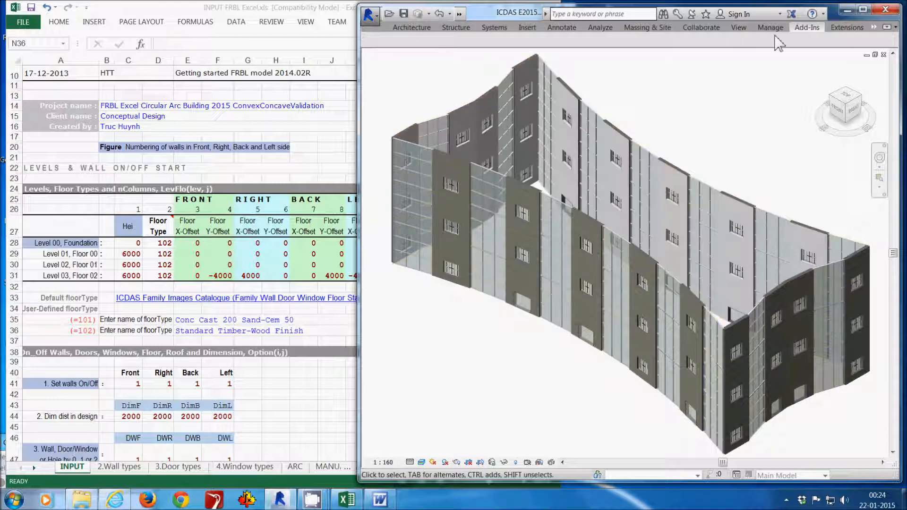
{"action": "left_click", "coordinate": [807, 27]}
{"action": "left_click", "coordinate": [411, 56]}
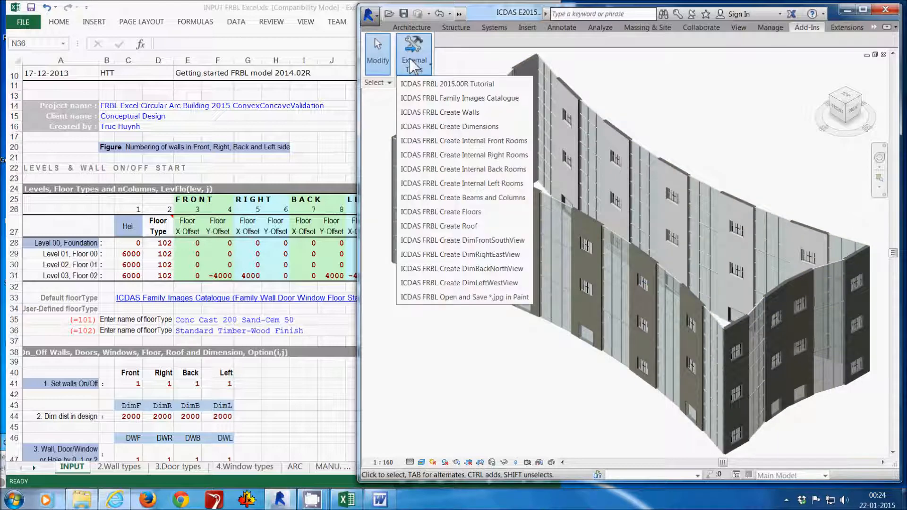
{"action": "left_click", "coordinate": [456, 323]}
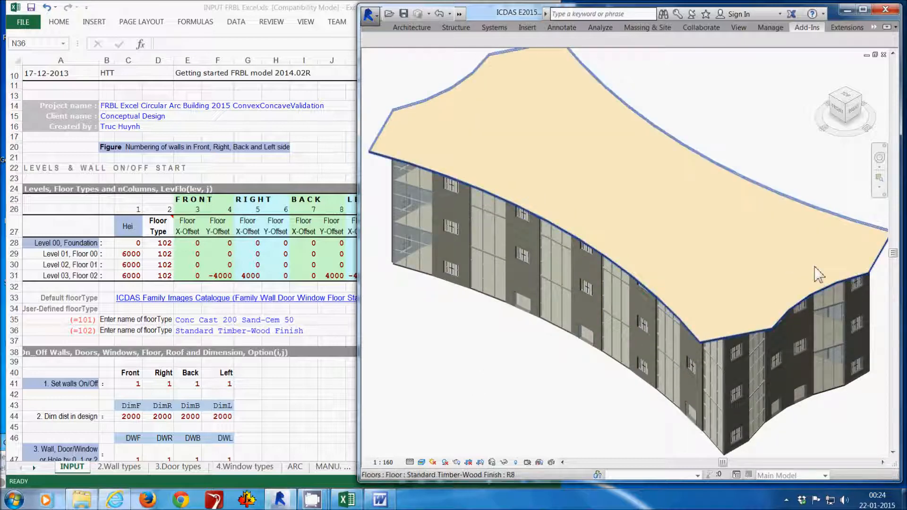
{"action": "key", "text": "F8"}
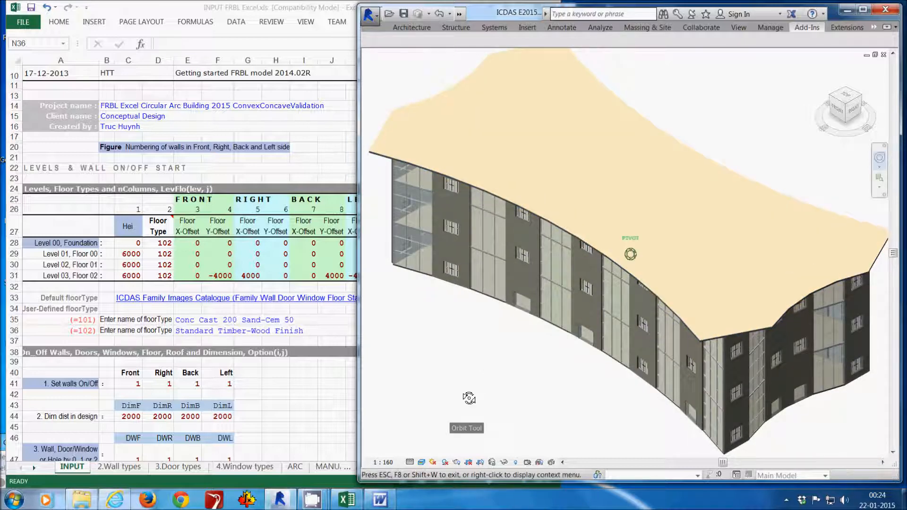
{"action": "left_click_drag", "start_coordinate": [468, 397], "coordinate": [464, 379]}
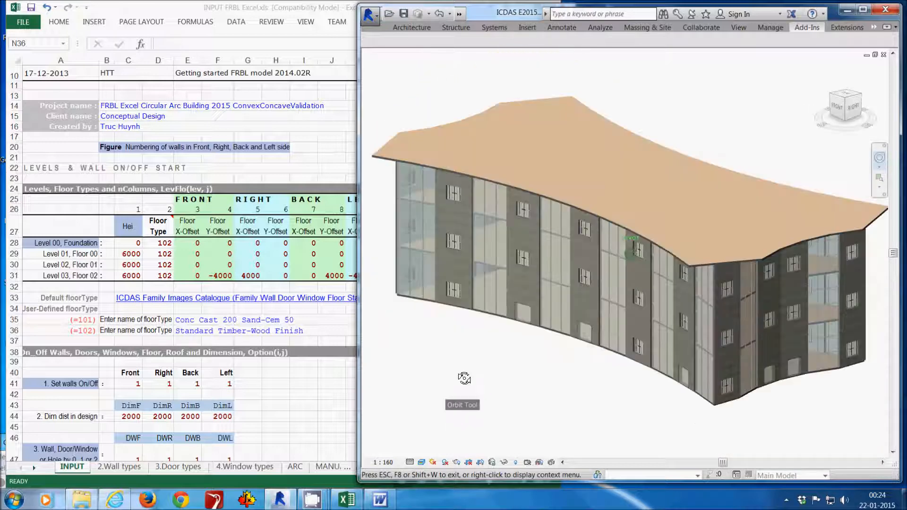
- Switch to Excel and review the Level 03, Floor 02 input row and the ARC sheet's chart beside the Revit model
{"action": "left_click", "coordinate": [81, 275]}
{"action": "left_click", "coordinate": [55, 279]}
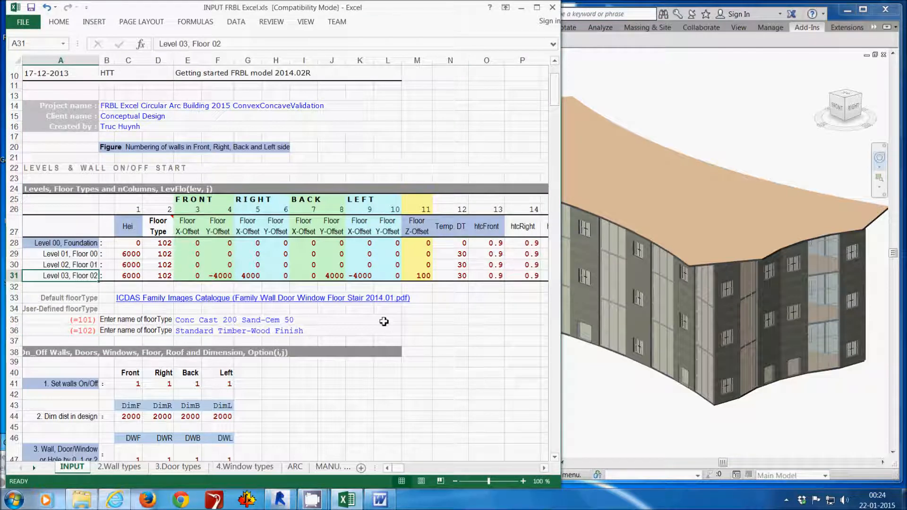
{"action": "left_click", "coordinate": [295, 467]}
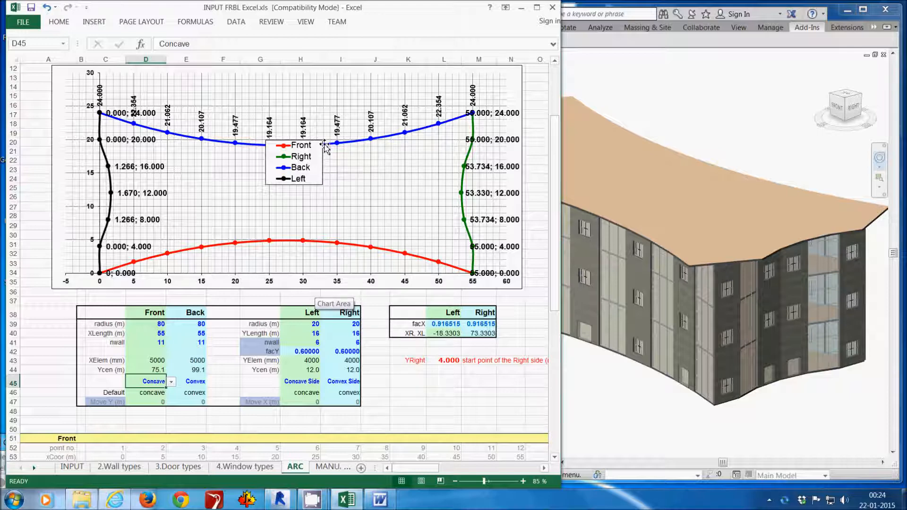
{"action": "left_click_drag", "start_coordinate": [323, 7], "coordinate": [347, 6]}
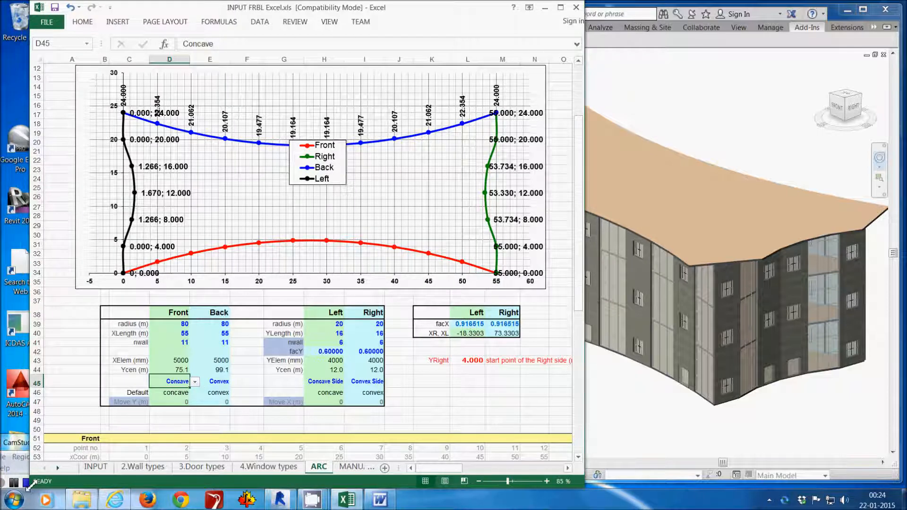